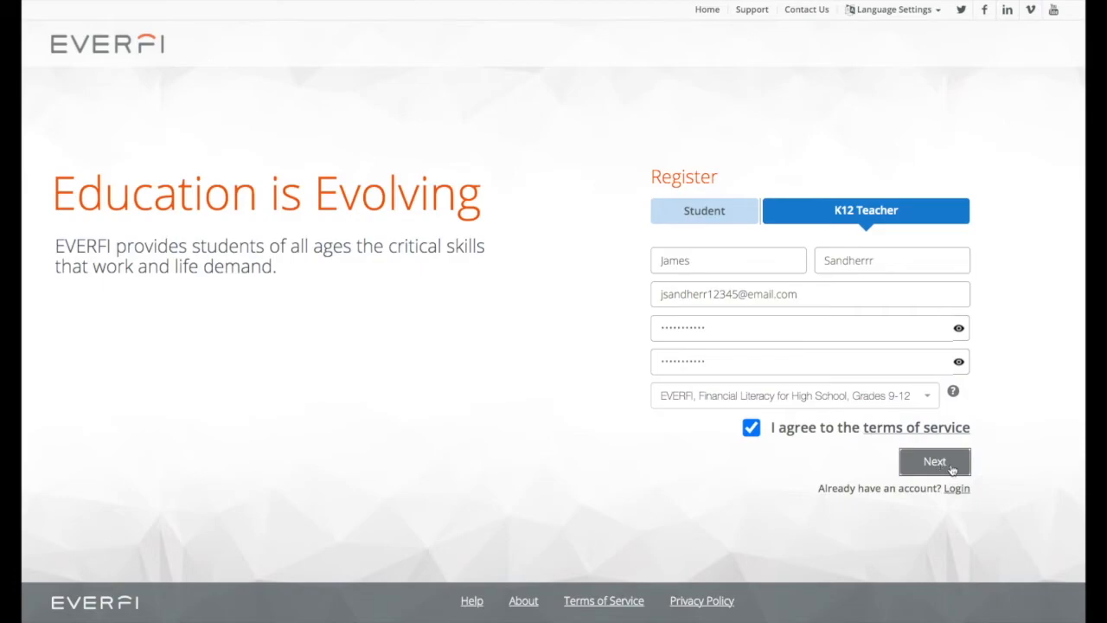
Step: Submit the teacher registration and add the Venture and MarketWorks courses from the catalog
left_click(946, 467)
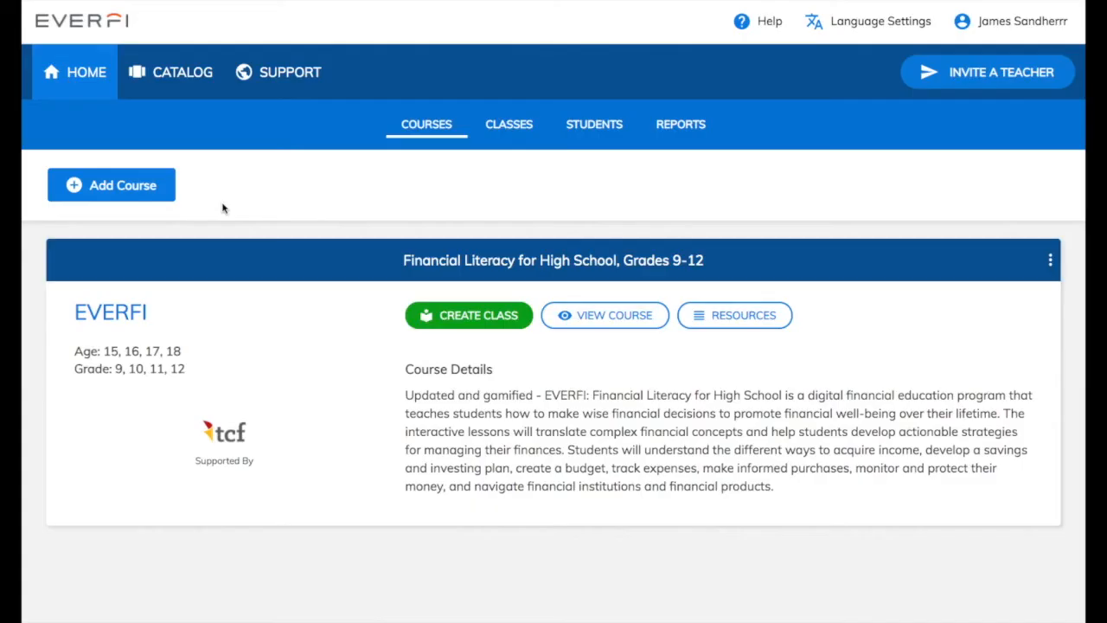
left_click(142, 190)
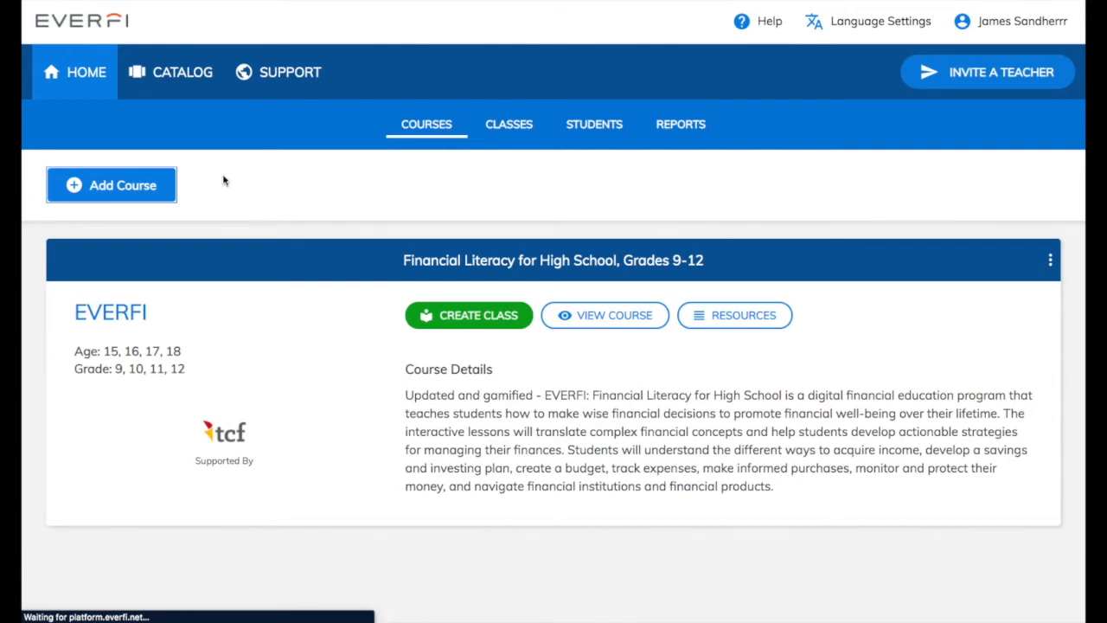
scroll(223, 180, "down", 4)
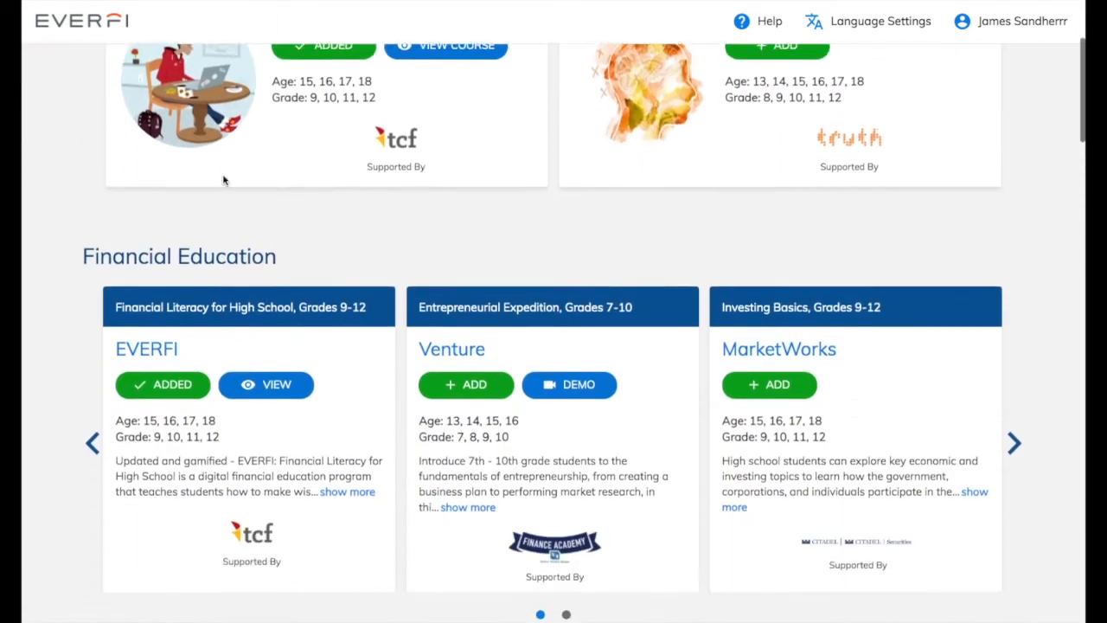
scroll(223, 180, "down", 1)
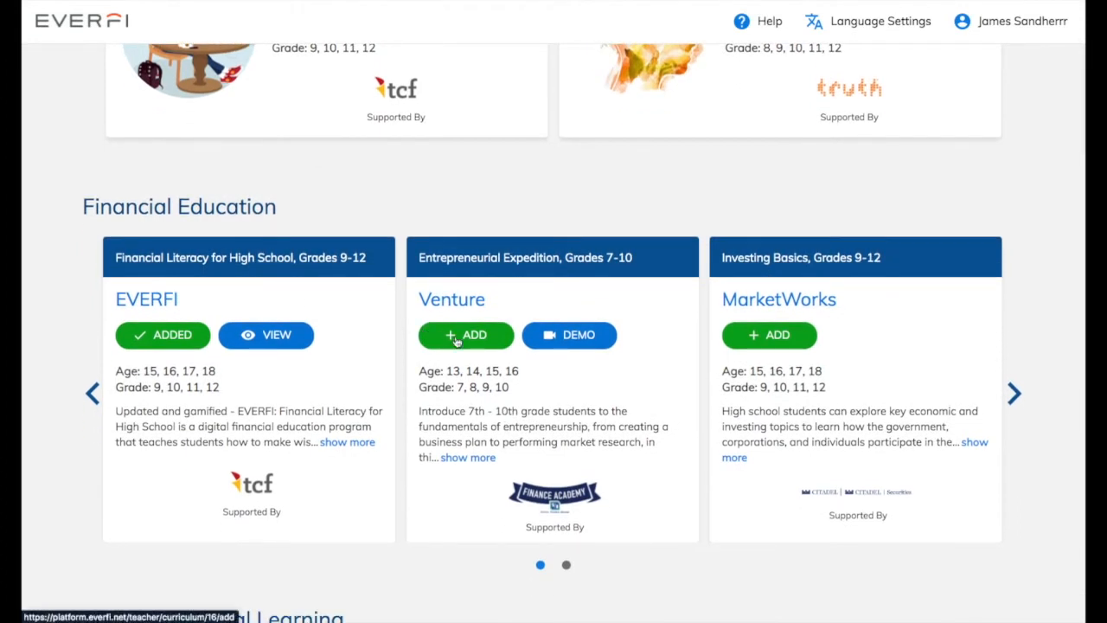
left_click(456, 340)
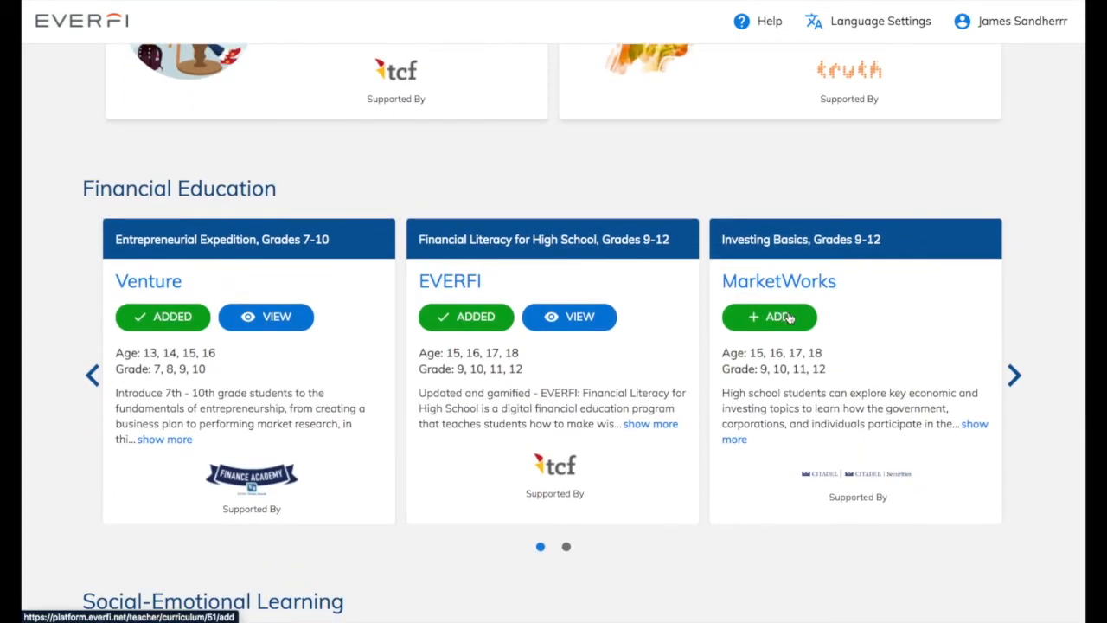
left_click(789, 318)
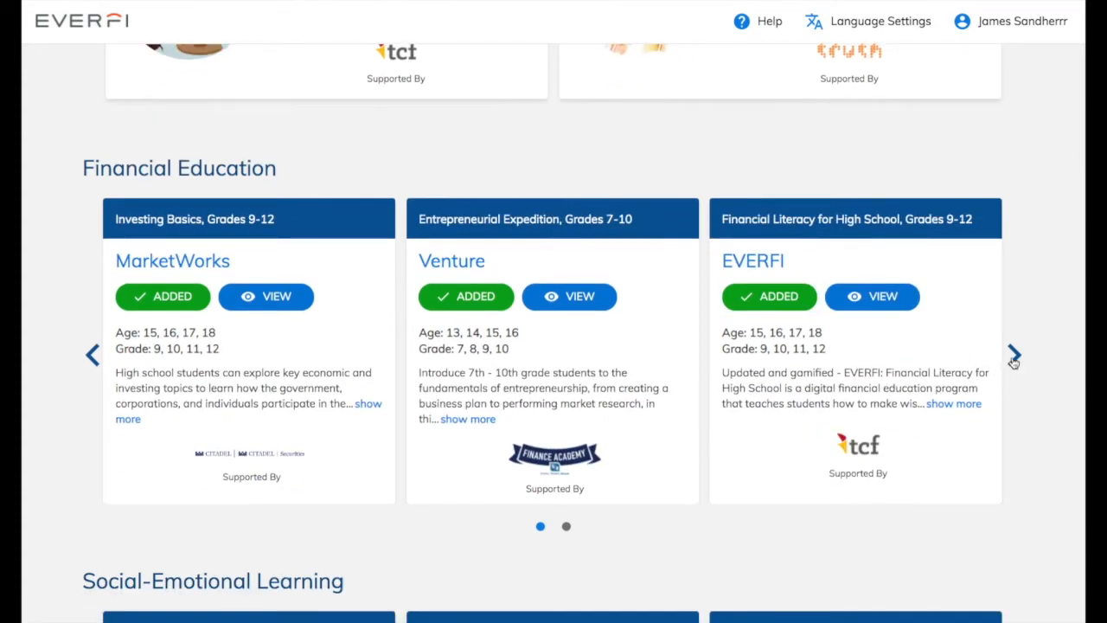
Step: Page through the Financial Education courses, add Money Moves, and return home
left_click(1014, 358)
left_click(174, 300)
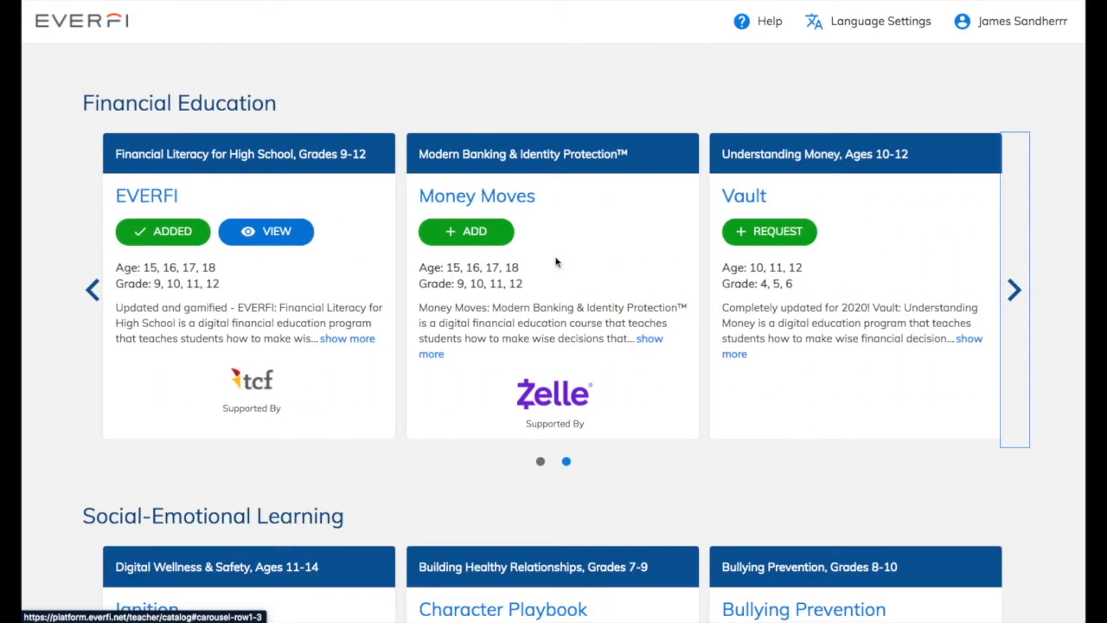
left_click(494, 238)
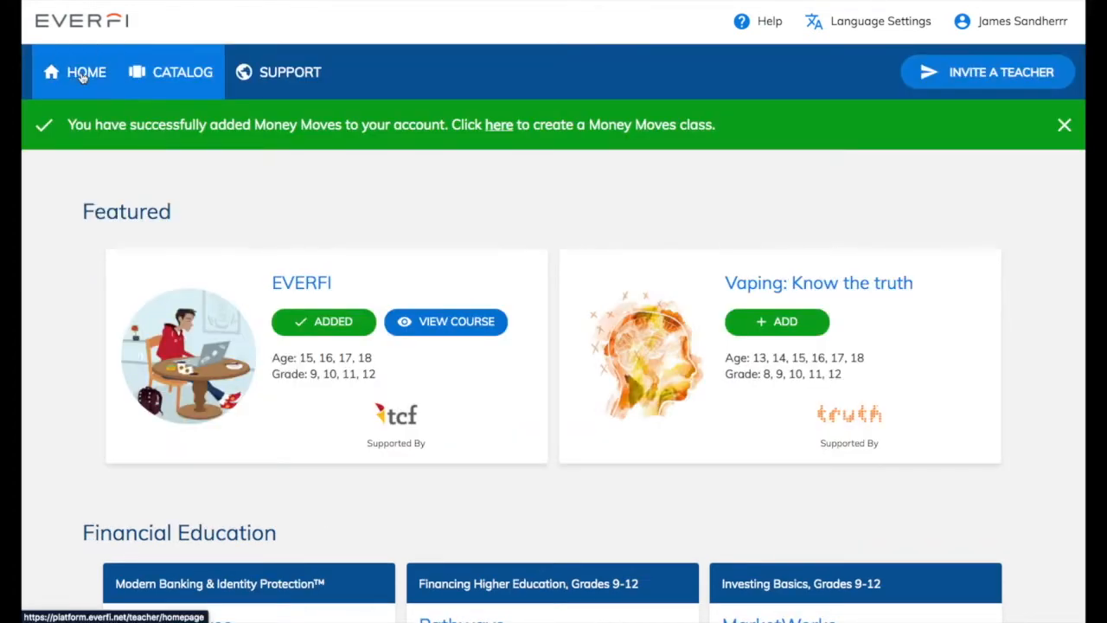
left_click(82, 77)
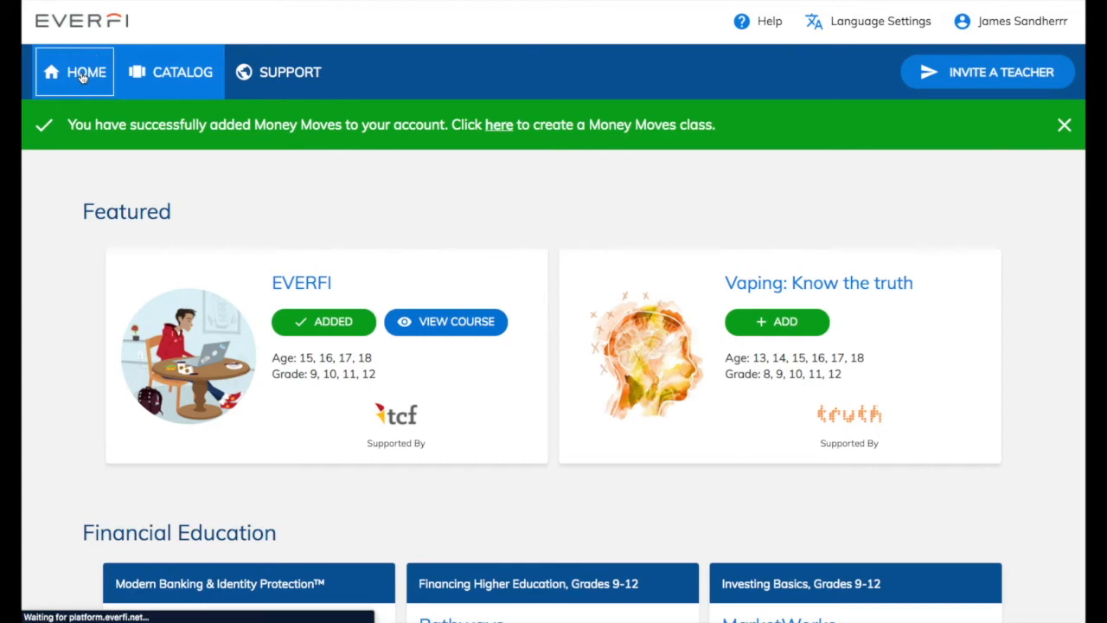
Step: Start a Money Moves class named 'Financial Wellness Playlist 2021' with an April 2021 start
scroll(313, 185, "down", 1)
scroll(312, 183, "down", 9)
scroll(312, 187, "down", 6)
scroll(312, 186, "up", 9)
scroll(313, 188, "up", 6)
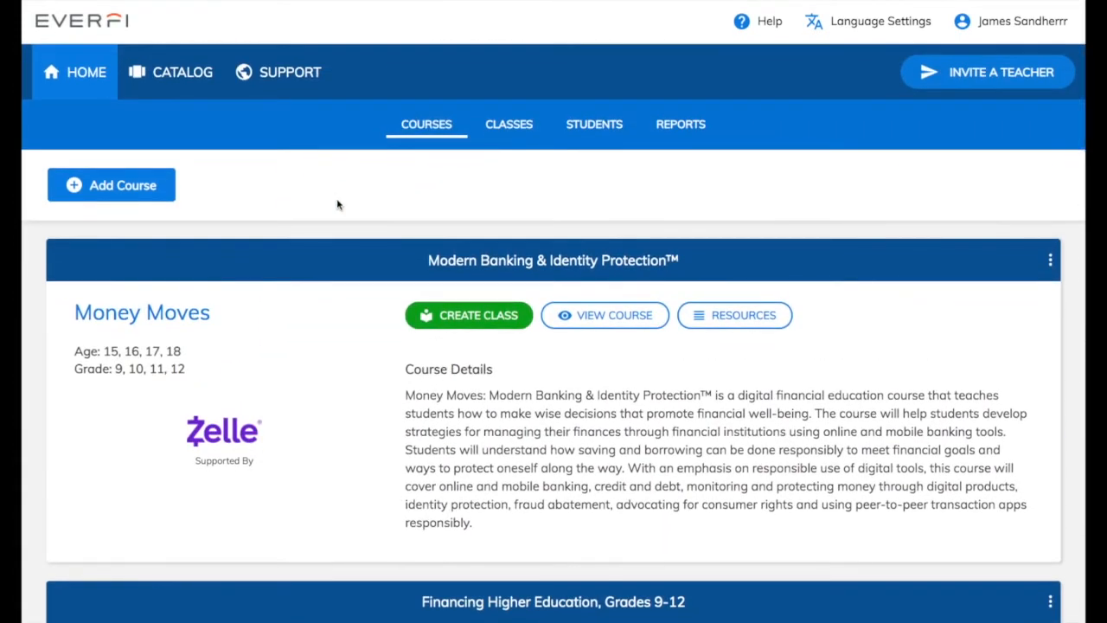
left_click(451, 321)
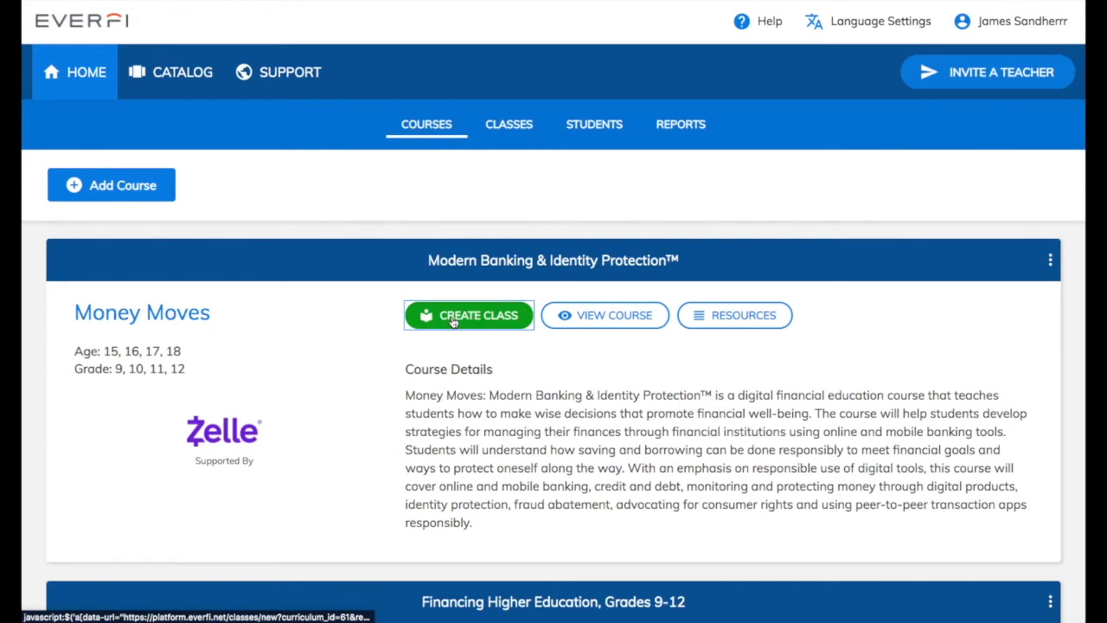
left_click(502, 195)
type("Finan")
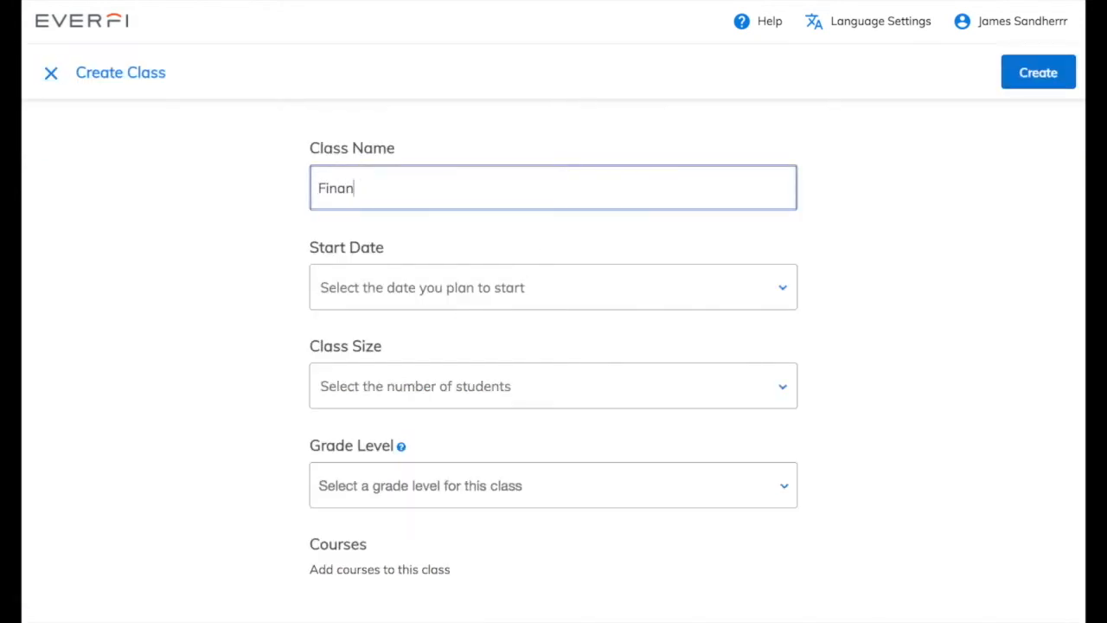
type("cial Wellness Playlist 2021")
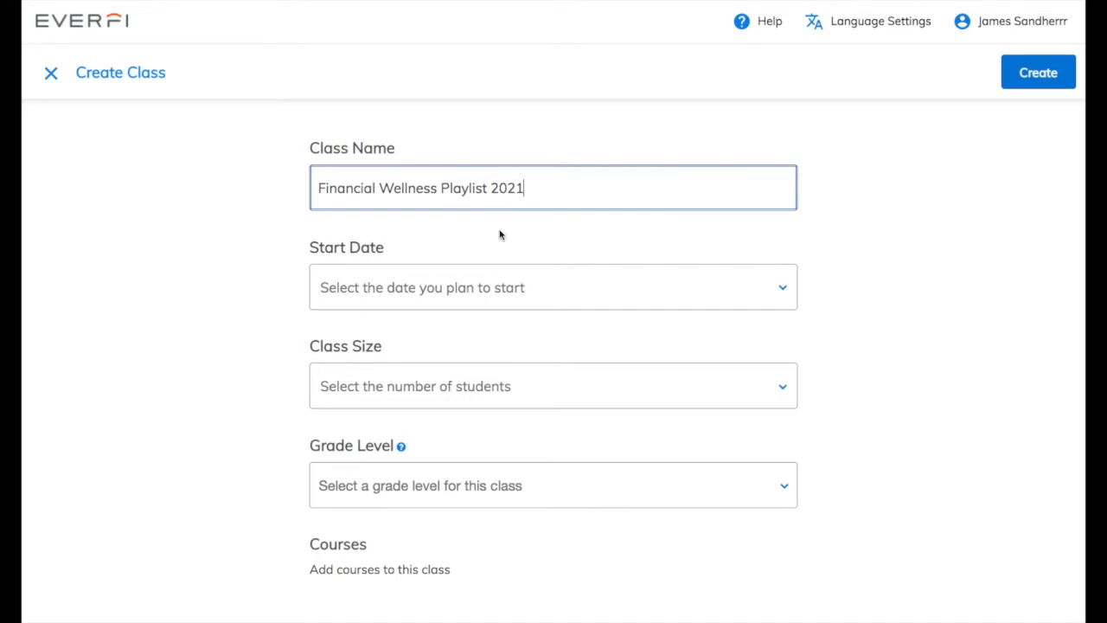
left_click(479, 294)
left_click(411, 424)
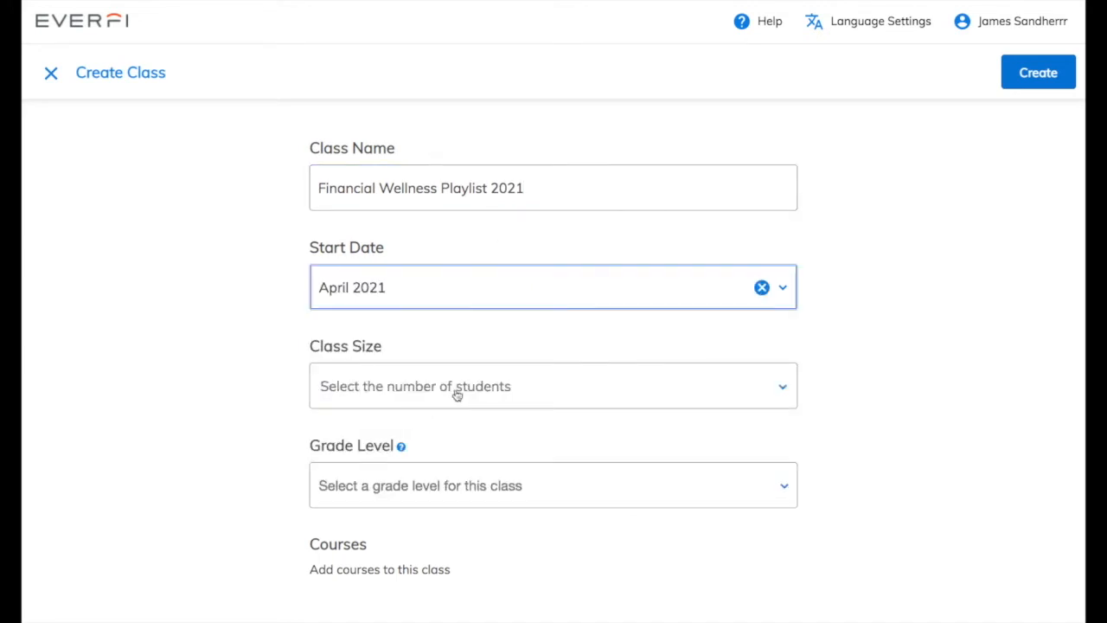
Step: Set the class size to Between 15 and 45 and grade levels to 11th and 12th
left_click(456, 394)
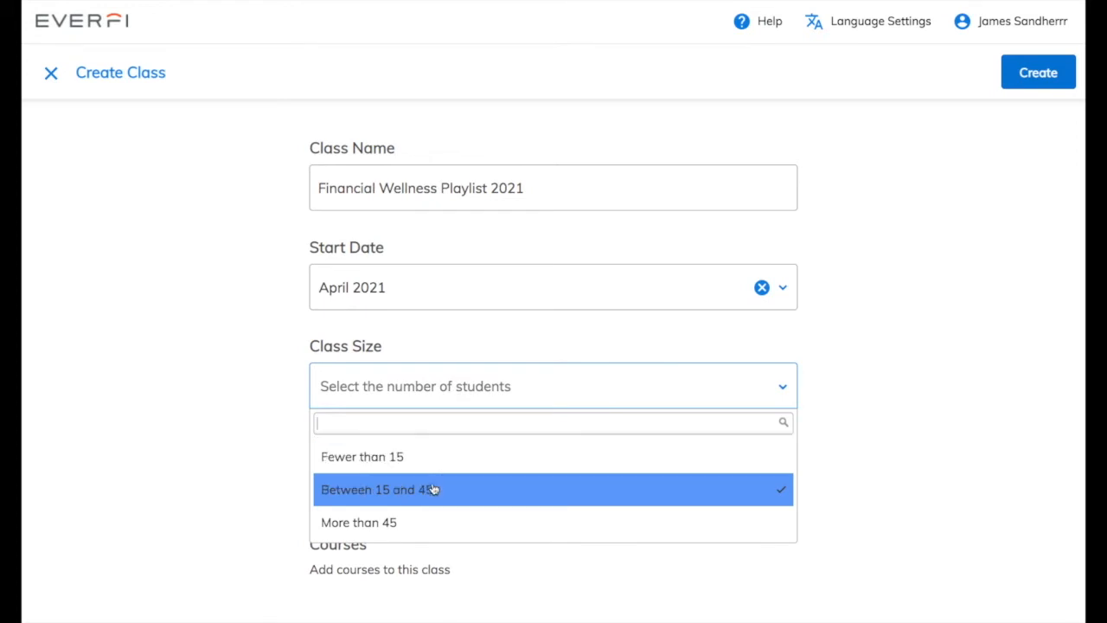
left_click(467, 489)
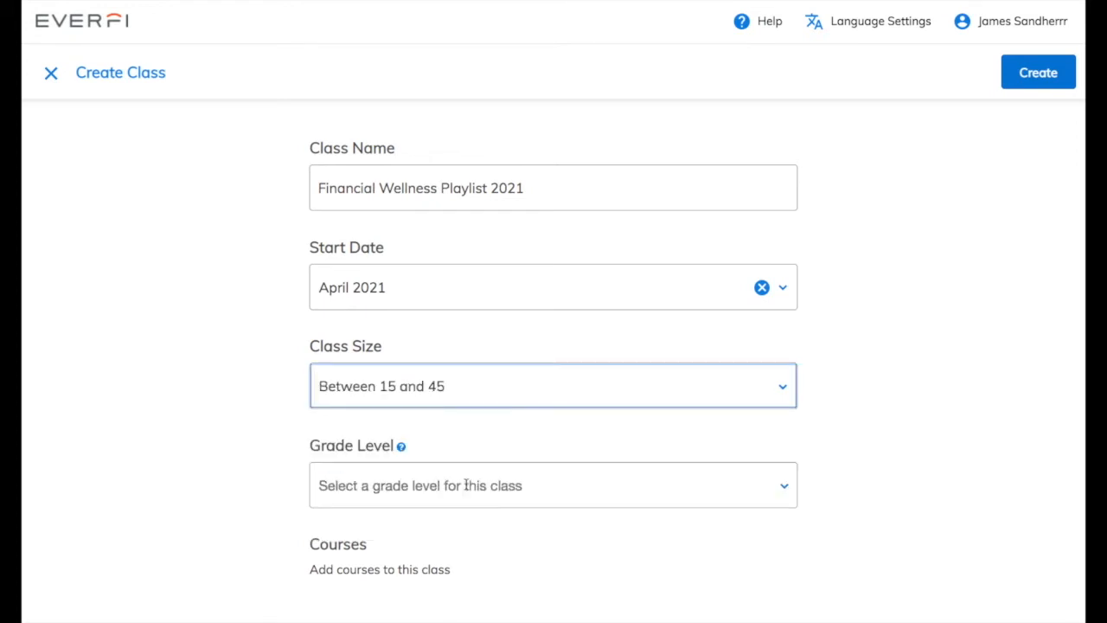
scroll(466, 486, "down", 1)
left_click(520, 451)
type("11")
left_click(447, 412)
left_click(435, 458)
type("12")
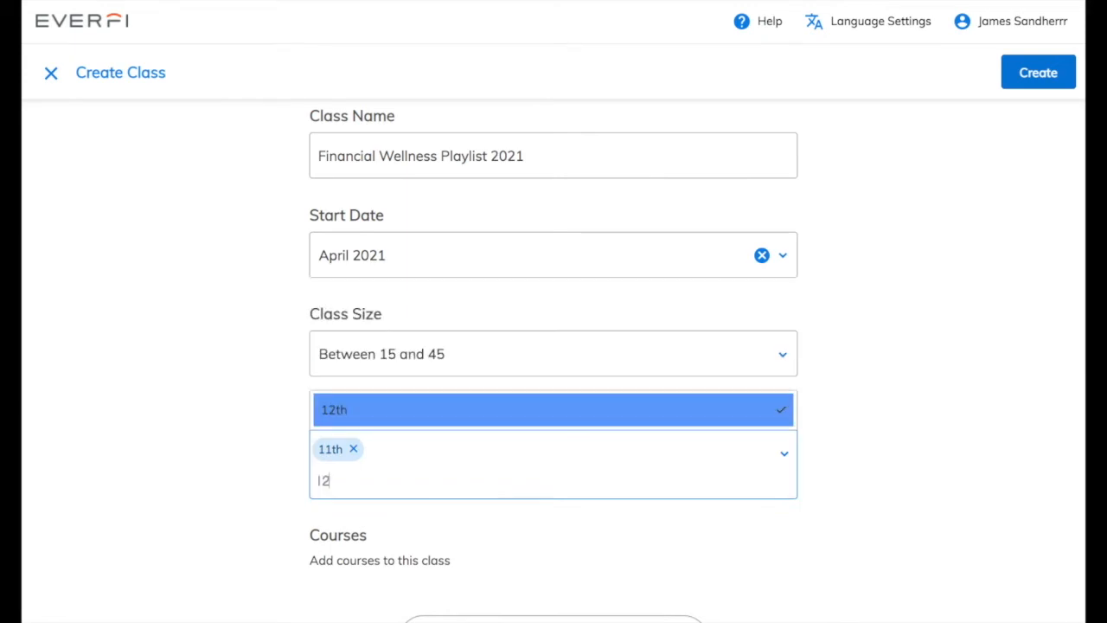
left_click(419, 417)
scroll(417, 416, "down", 3)
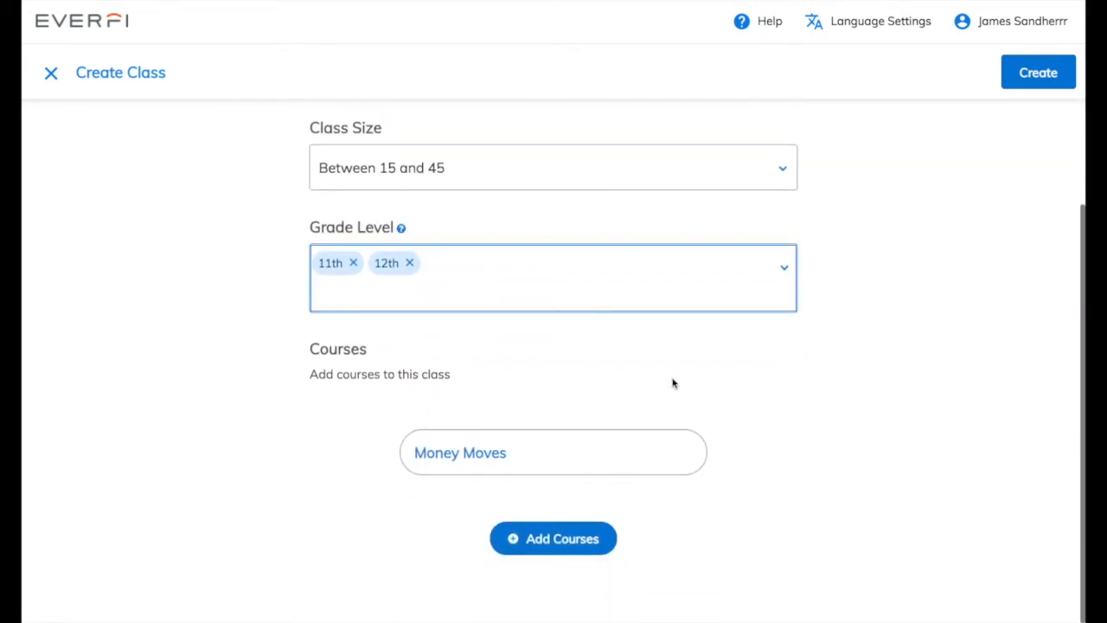
left_click(563, 543)
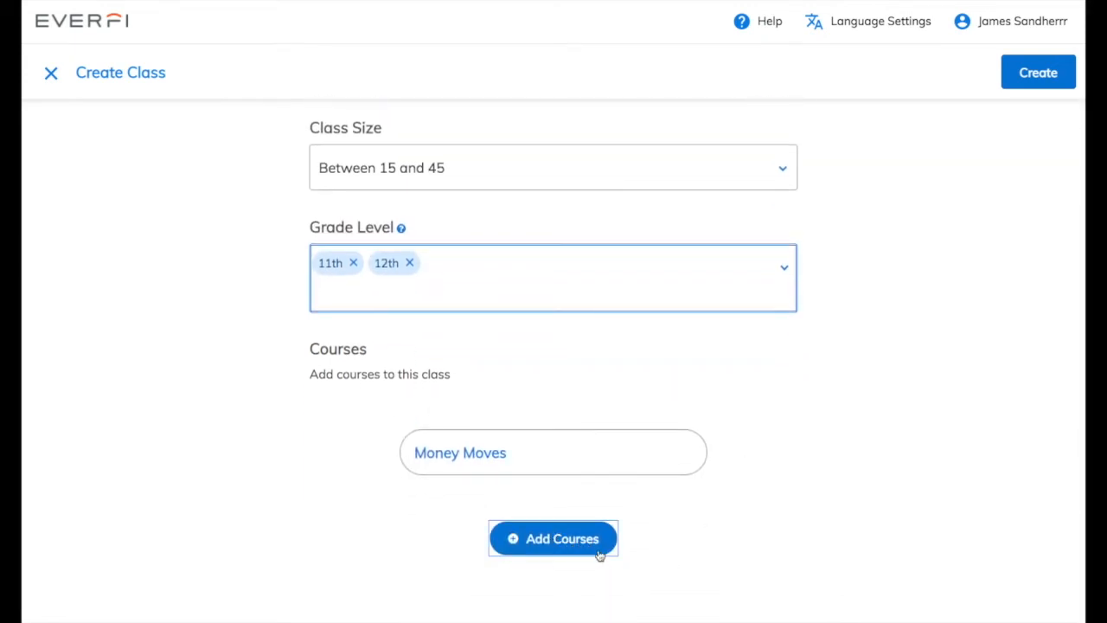
Step: Add the EVERFI, MarketWorks, Pathways and Venture courses to the class and create it
left_click(599, 550)
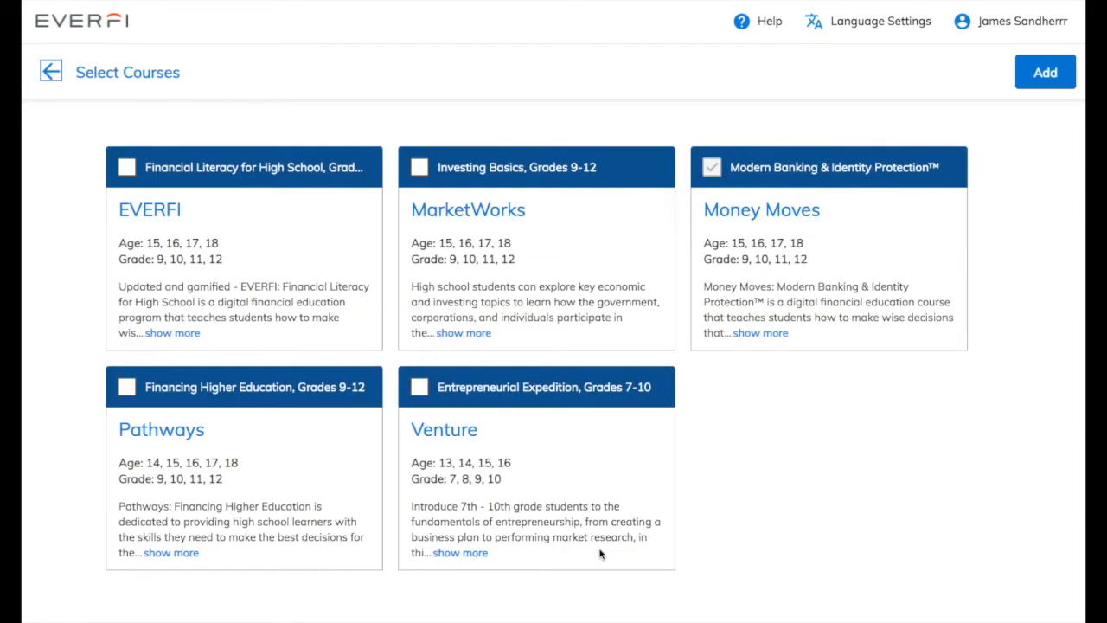
left_click(127, 171)
left_click(420, 172)
left_click(132, 387)
left_click(419, 390)
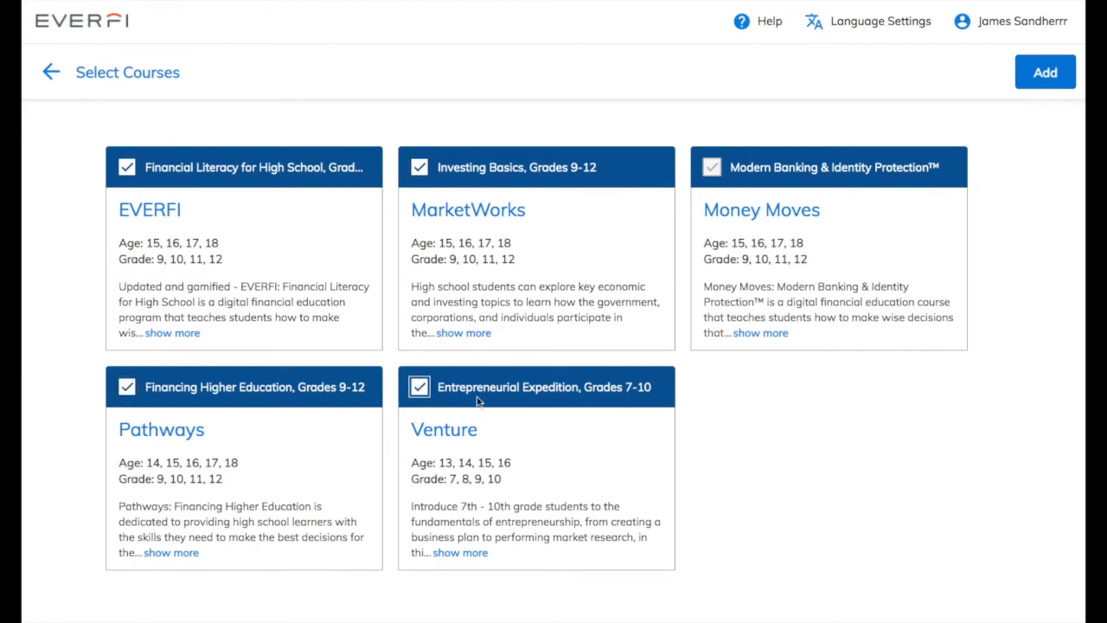
left_click(1047, 83)
scroll(798, 274, "down", 3)
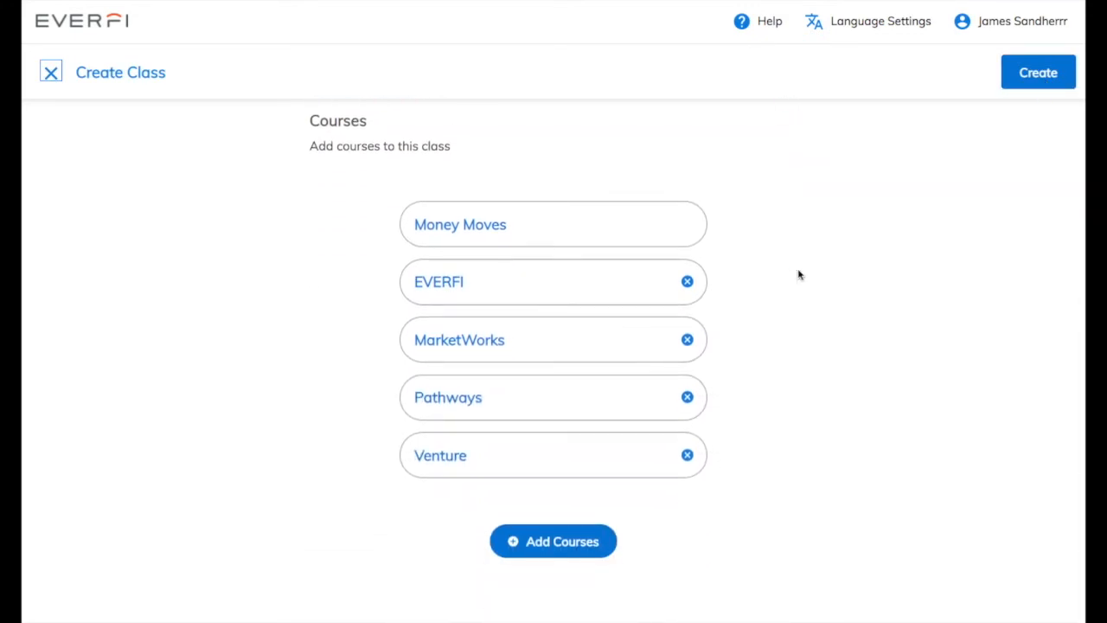
scroll(798, 274, "up", 6)
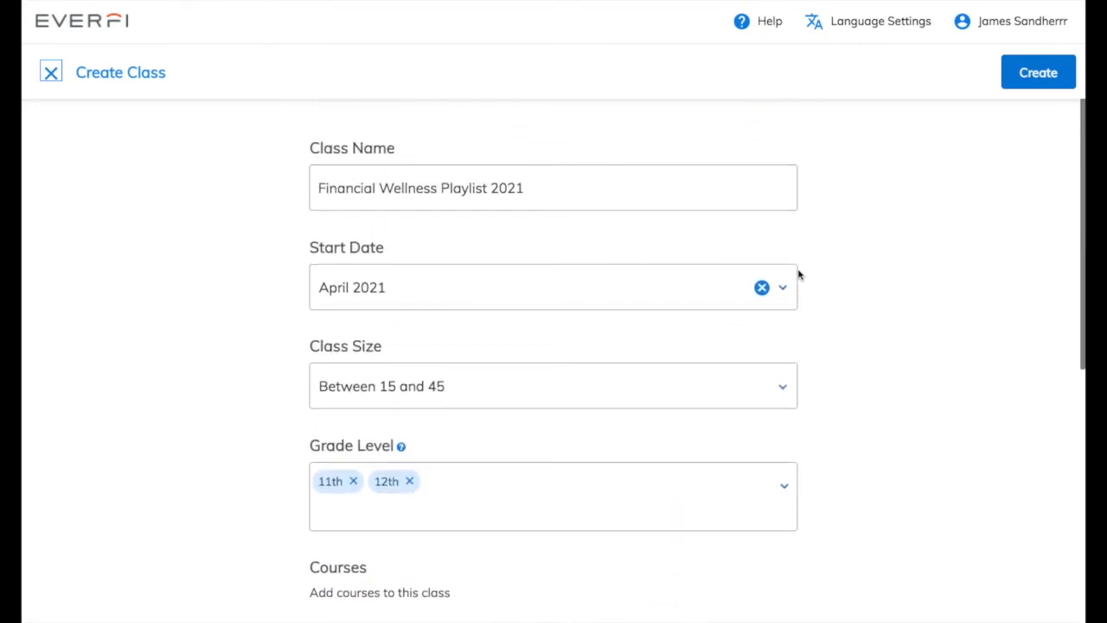
left_click(1036, 71)
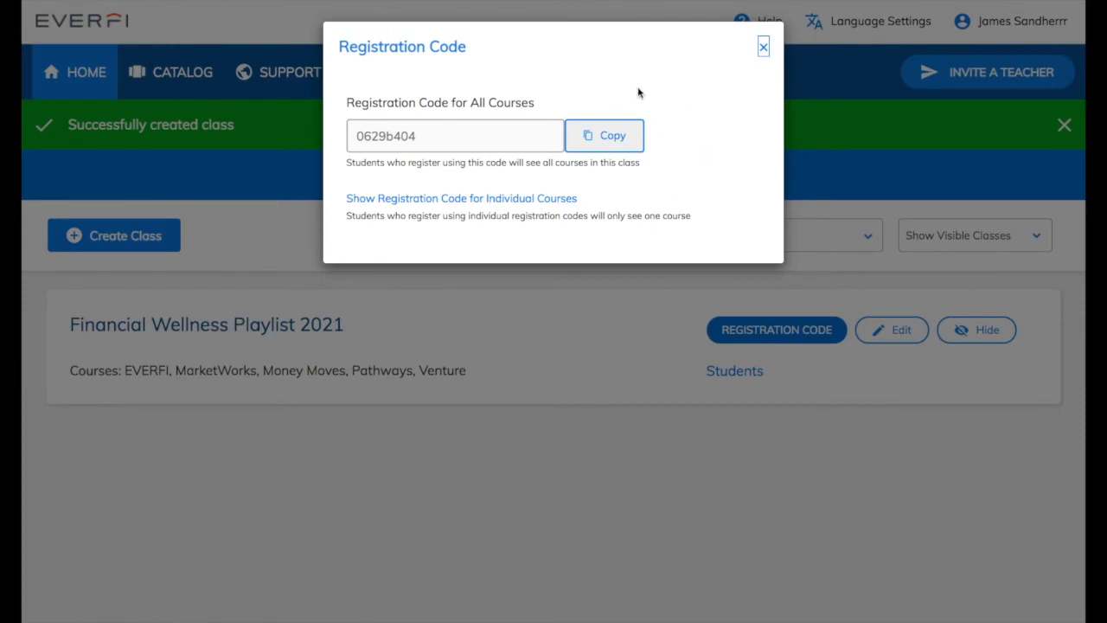
Step: Copy the class registration code and close the Registration Code window
left_click(608, 140)
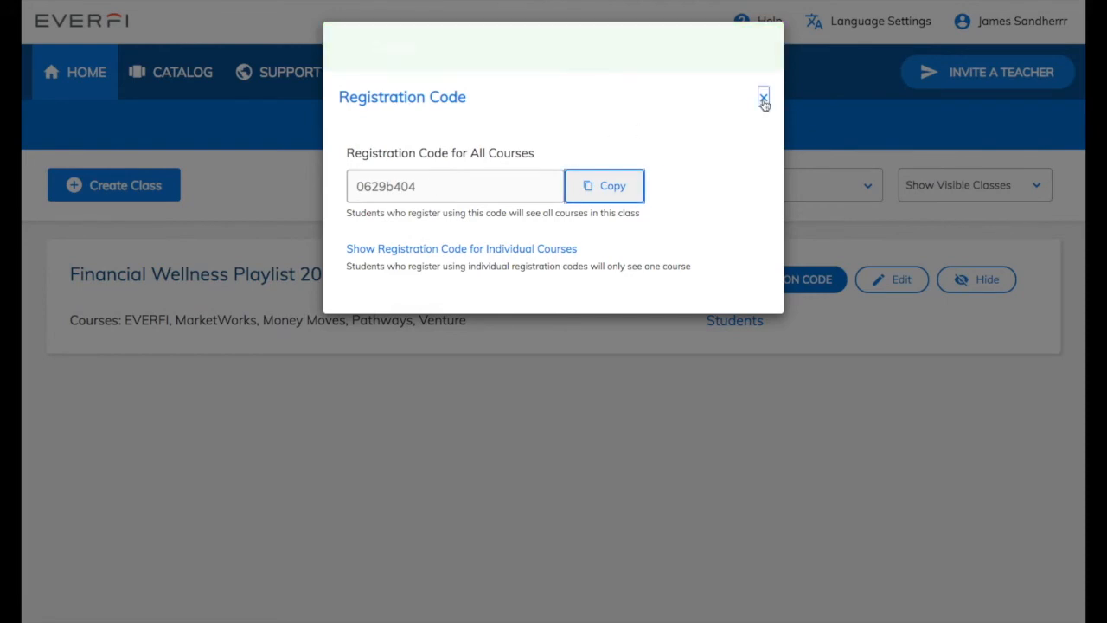
left_click(762, 49)
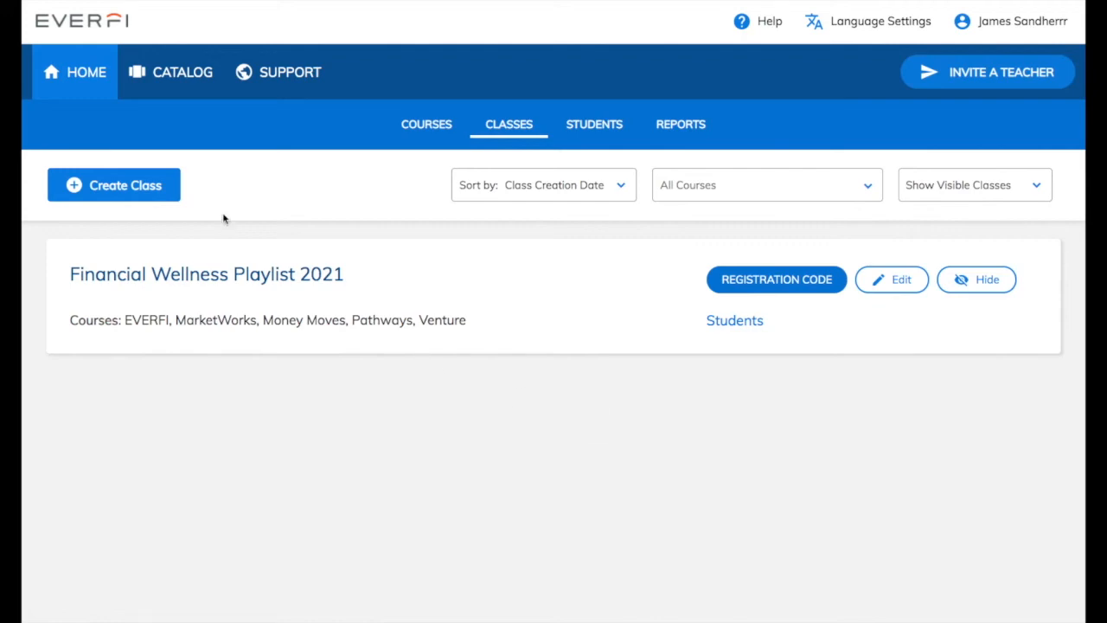
Step: Open the 'Lesson Plan - Banking Basics' PDF from Financial Literacy for High School resources
left_click(95, 82)
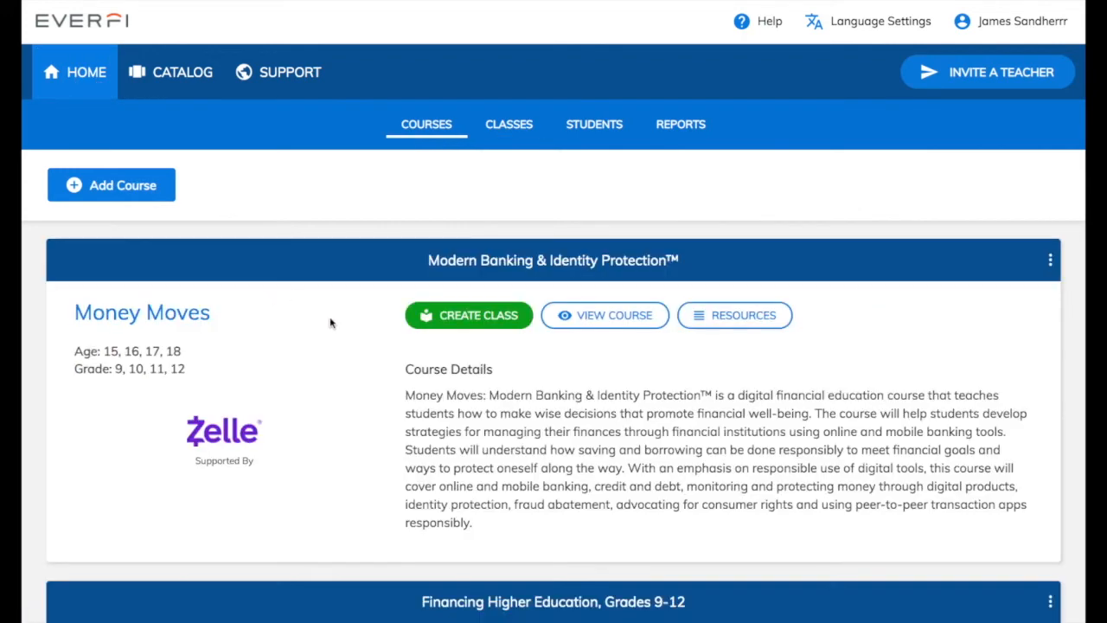
scroll(329, 323, "down", 3)
scroll(330, 322, "down", 9)
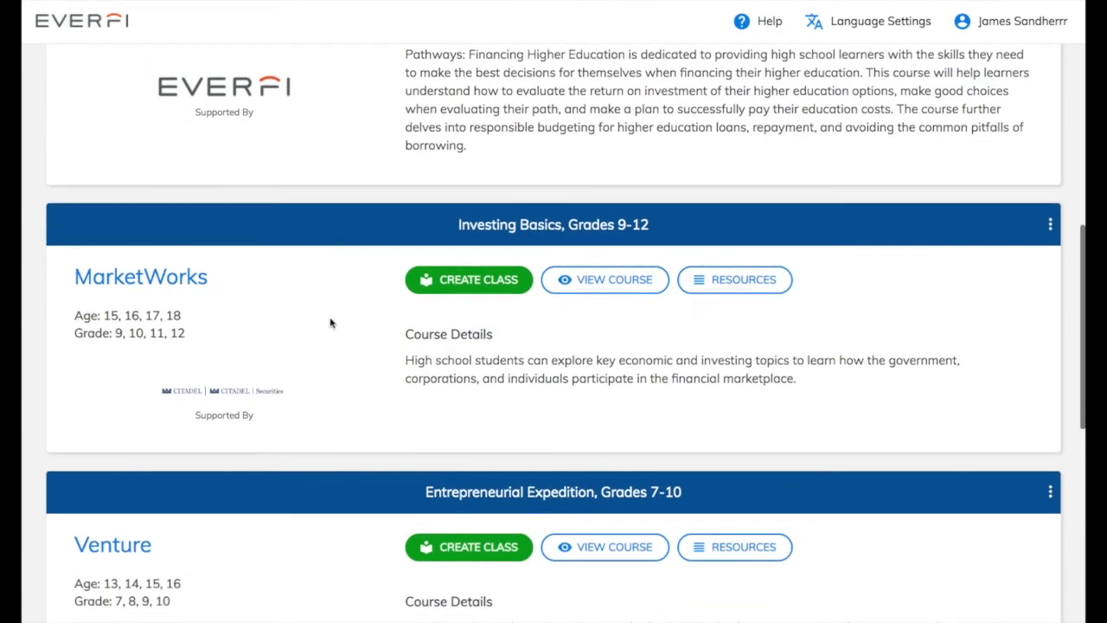
scroll(330, 323, "down", 3)
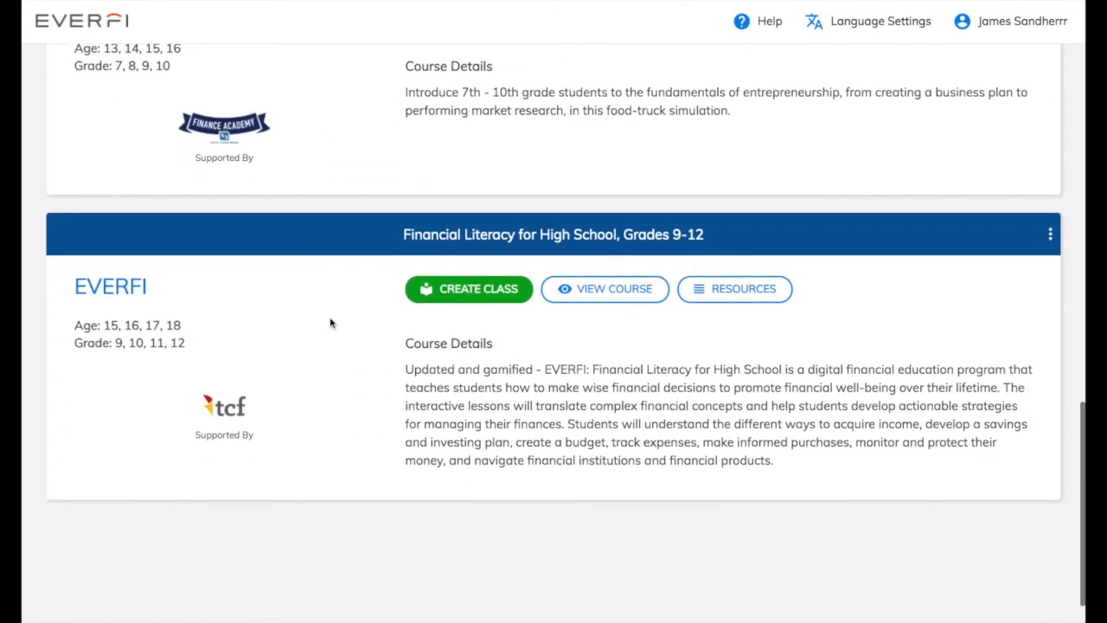
left_click(754, 296)
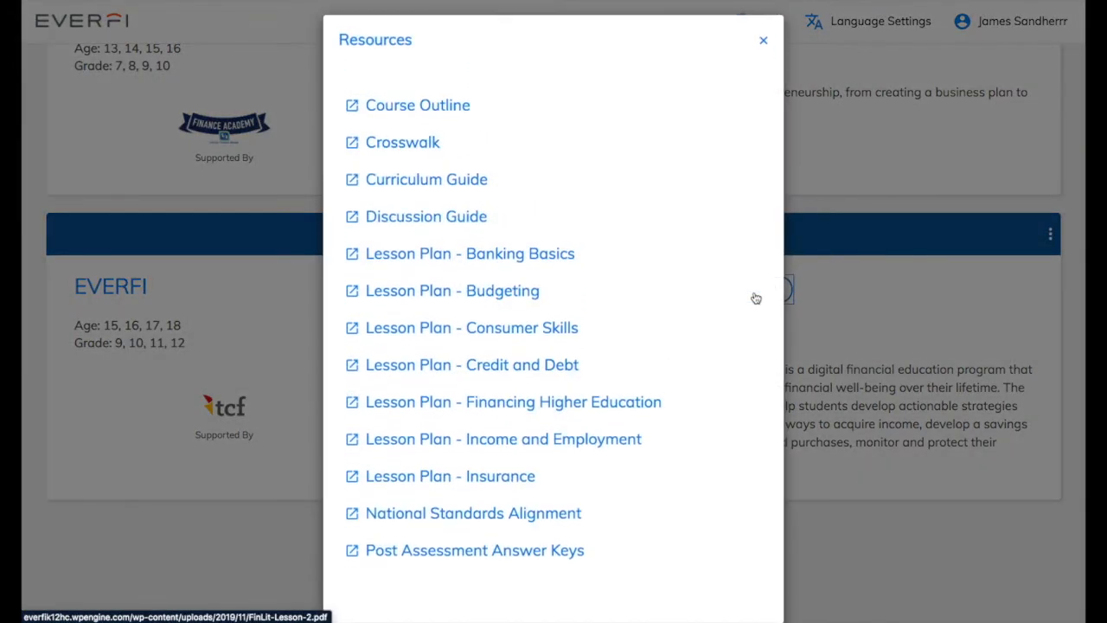
scroll(726, 284, "down", 1)
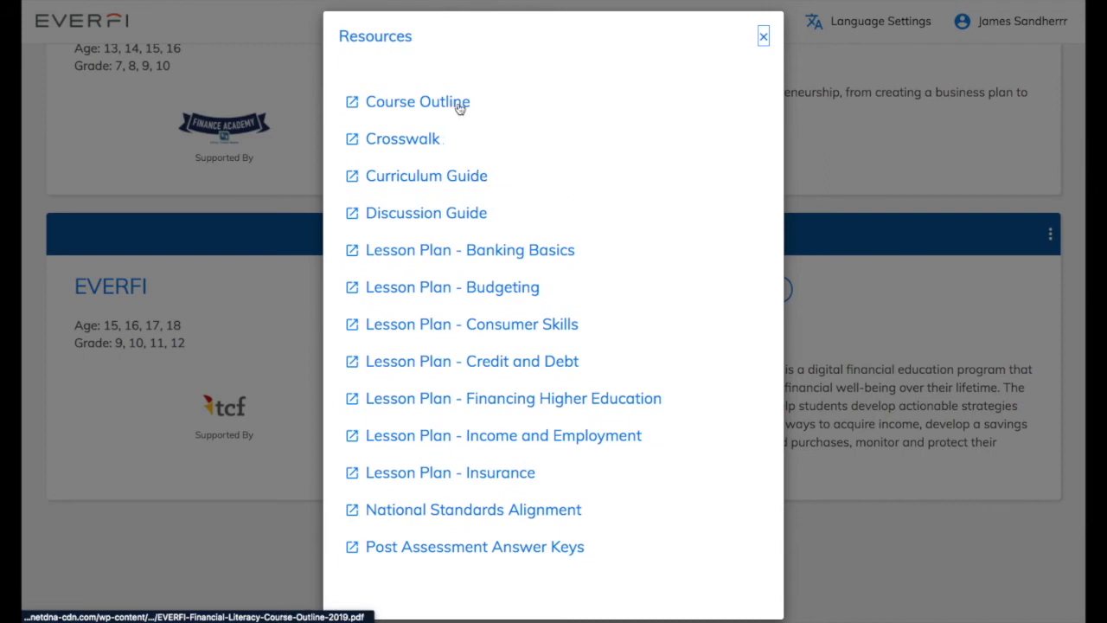
left_click(526, 250)
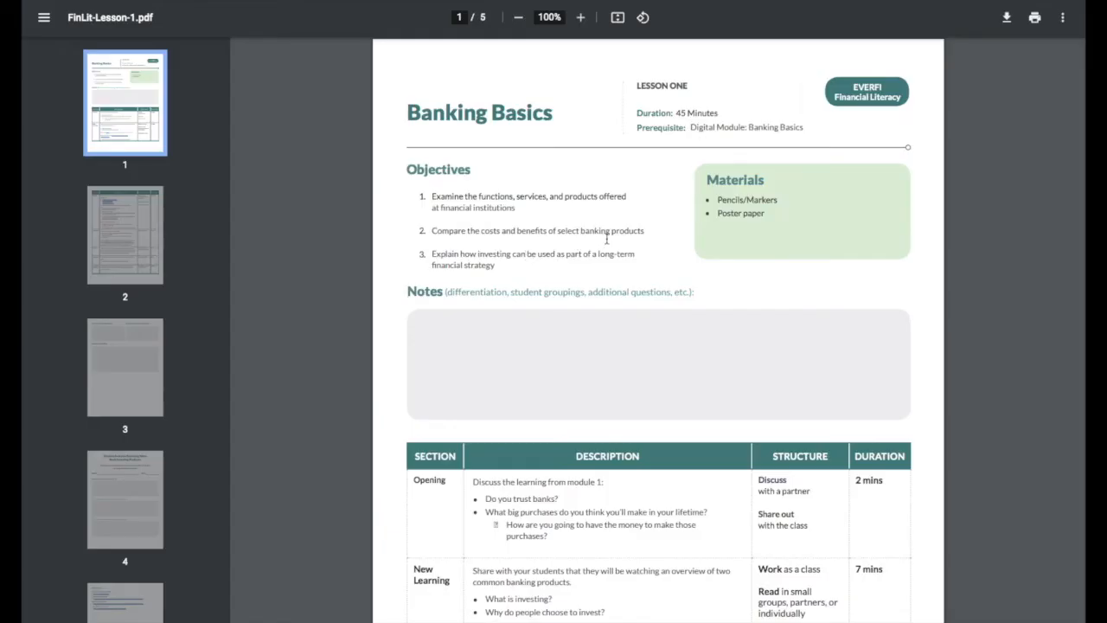
scroll(606, 238, "down", 3)
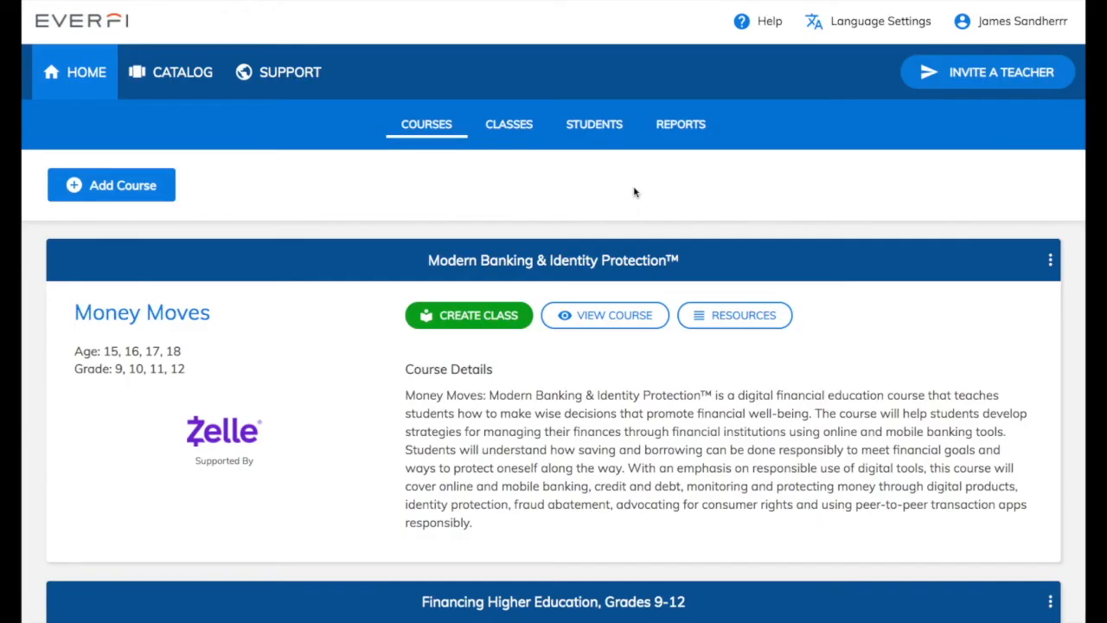
Step: Select the EVERFI course report on the Reports page, which shows no data yet
left_click(680, 128)
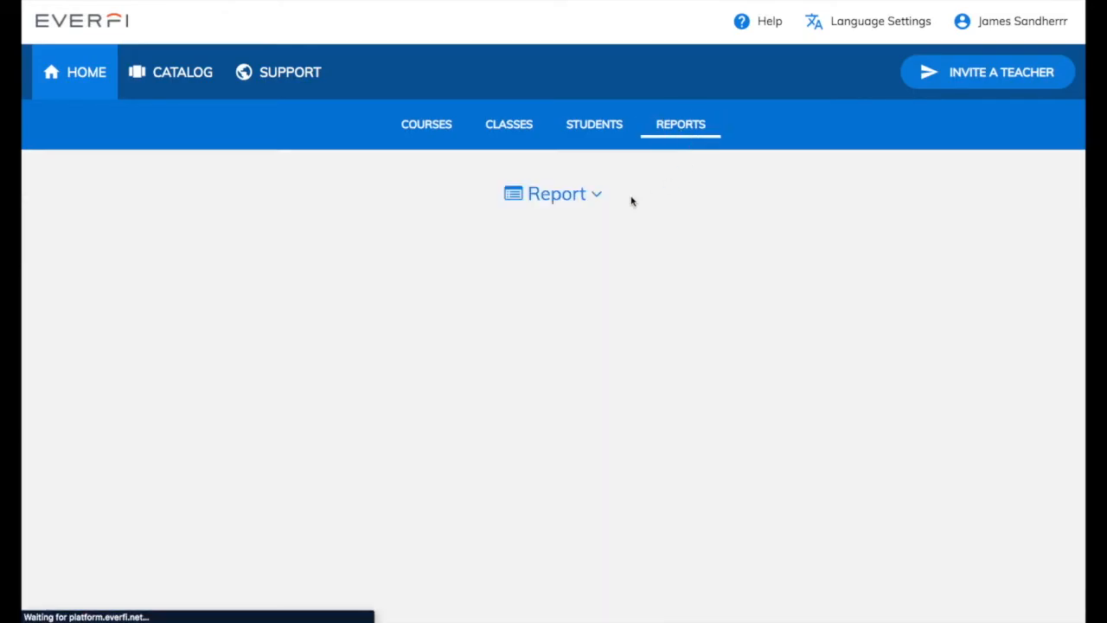
left_click(591, 197)
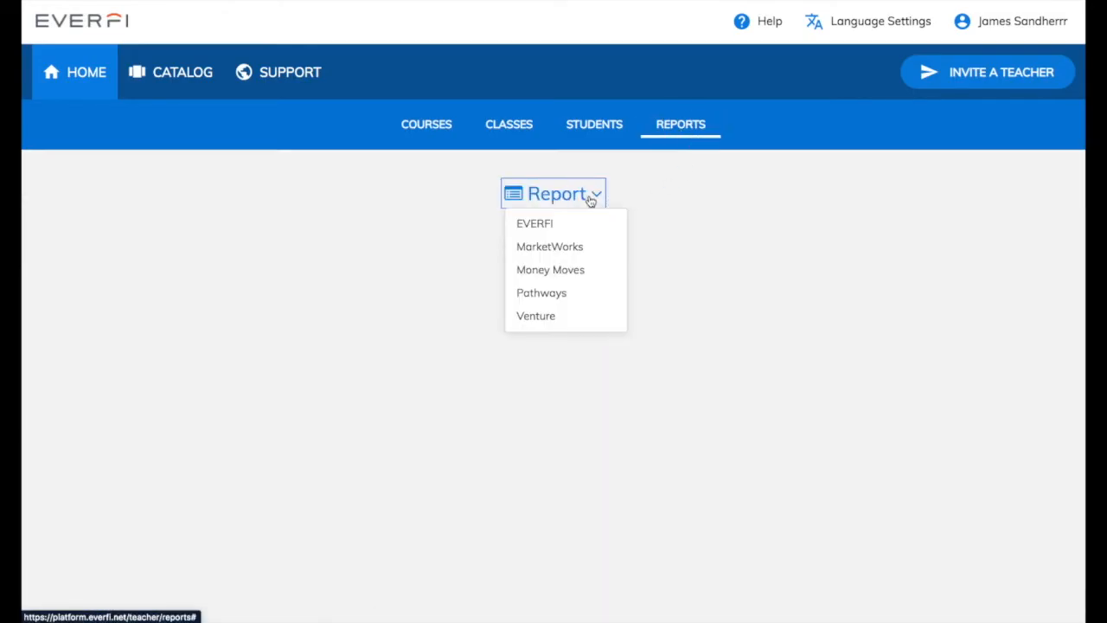
left_click(578, 223)
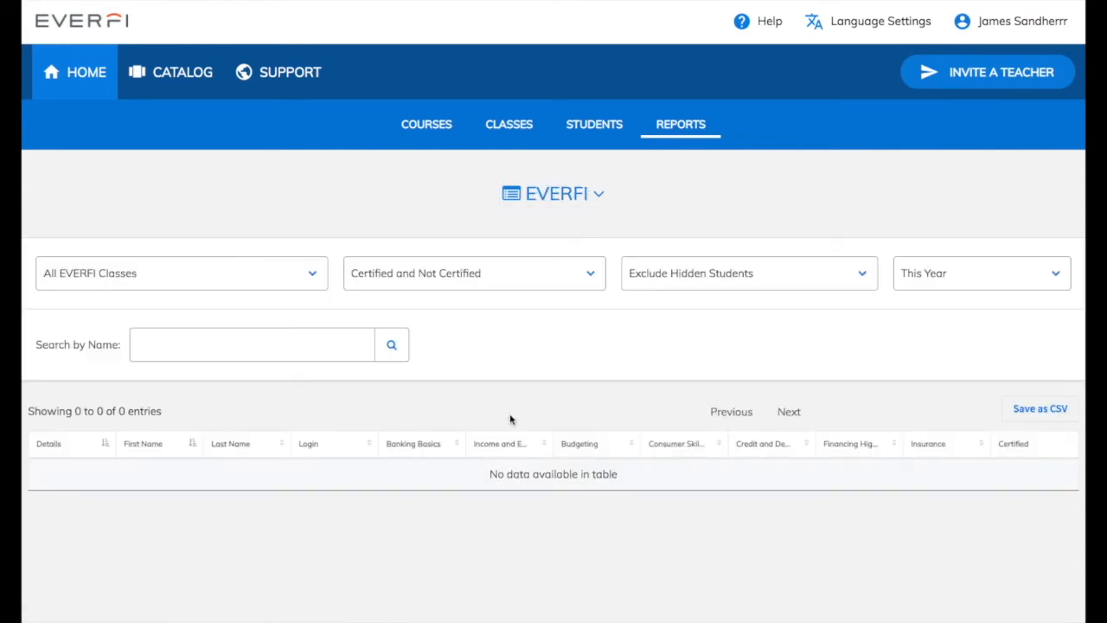
scroll(510, 419, "down", 1)
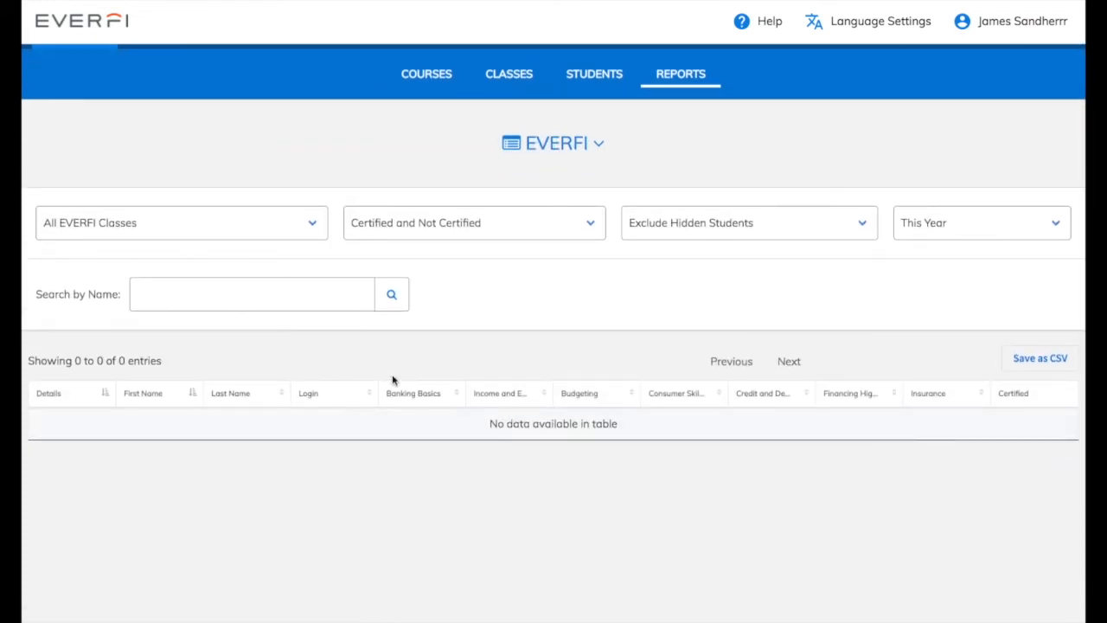
scroll(392, 379, "up", 1)
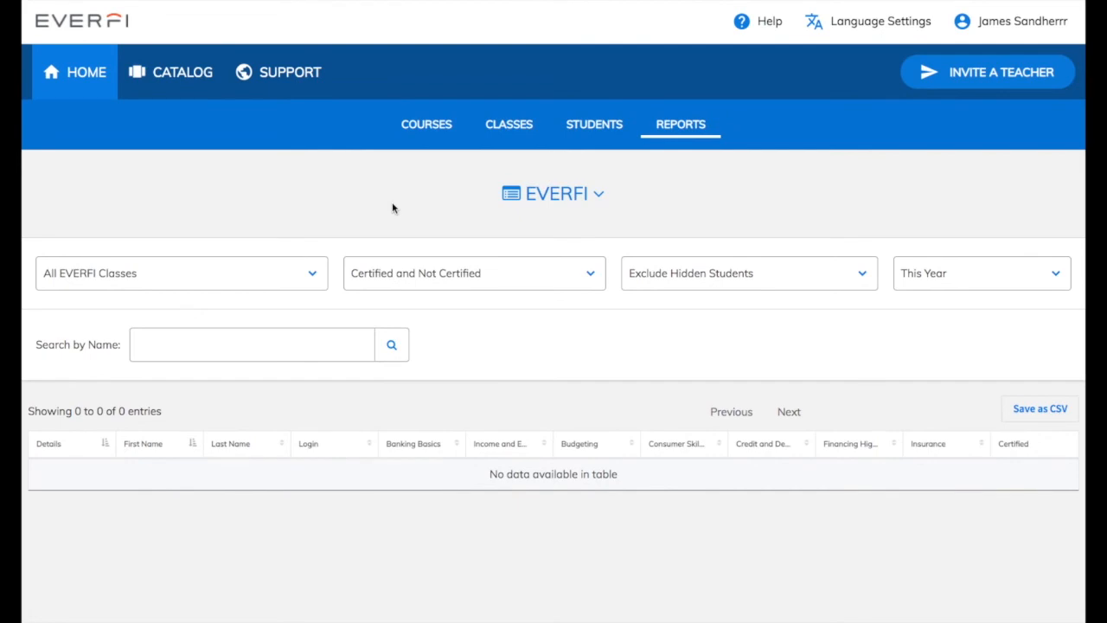
Step: Preview the Financial Literacy for High School module welcome page, then return to the Courses list
left_click(76, 75)
scroll(595, 218, "down", 5)
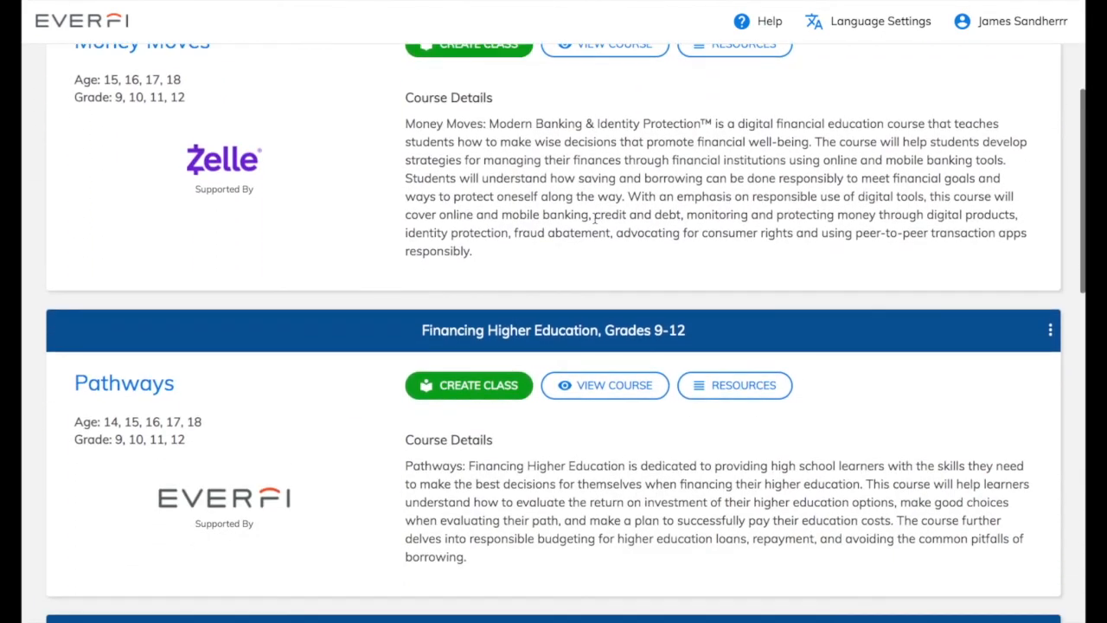
scroll(595, 219, "down", 10)
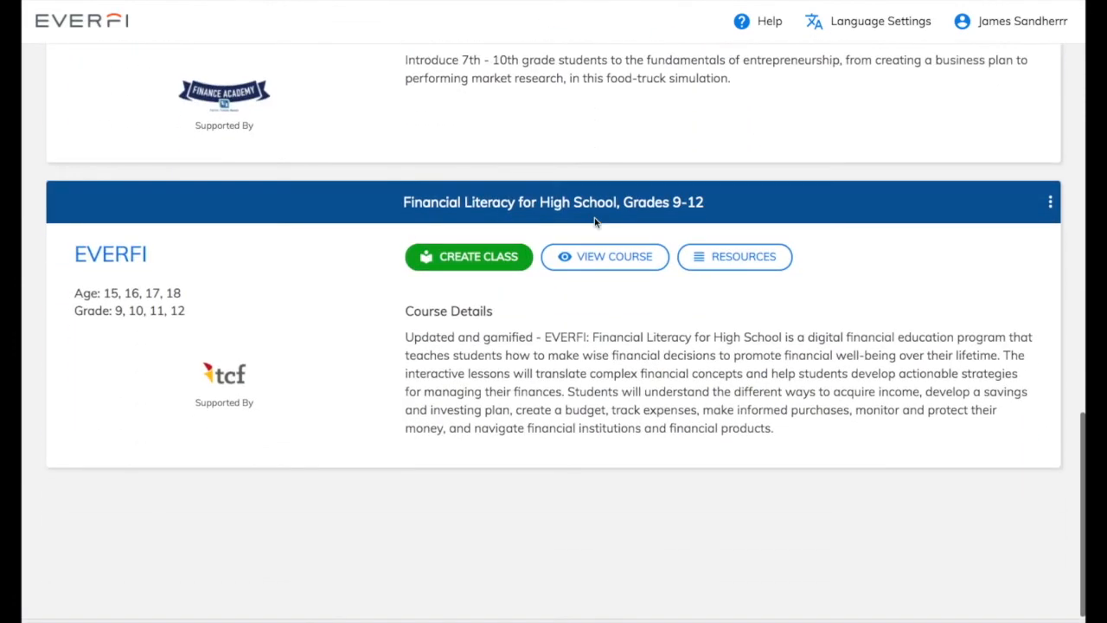
left_click(656, 265)
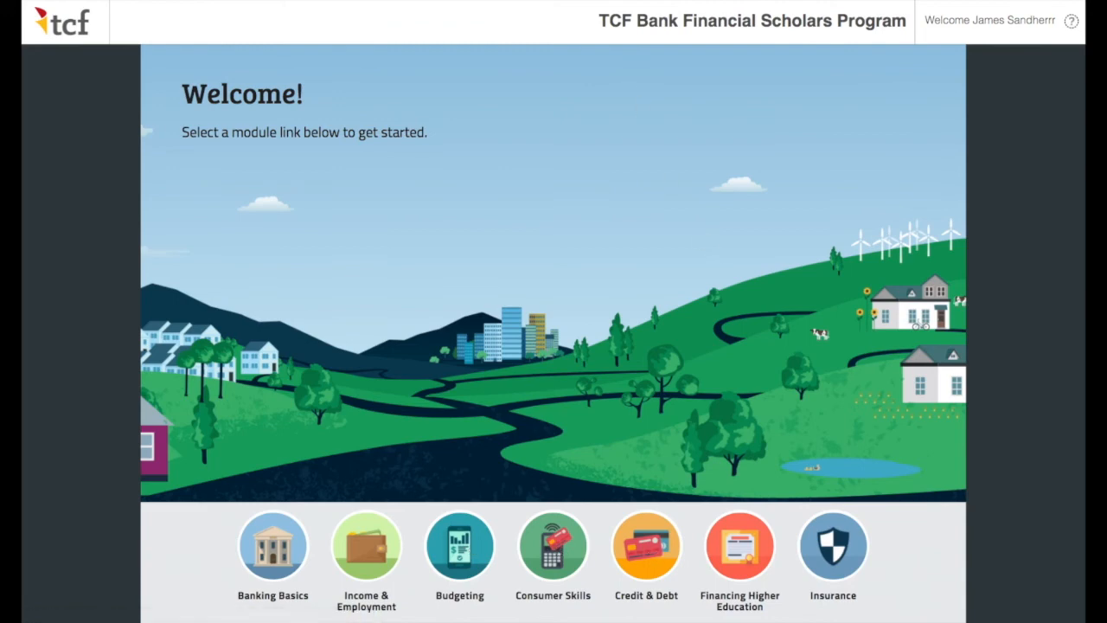
key("super+w")
scroll(608, 190, "up", 15)
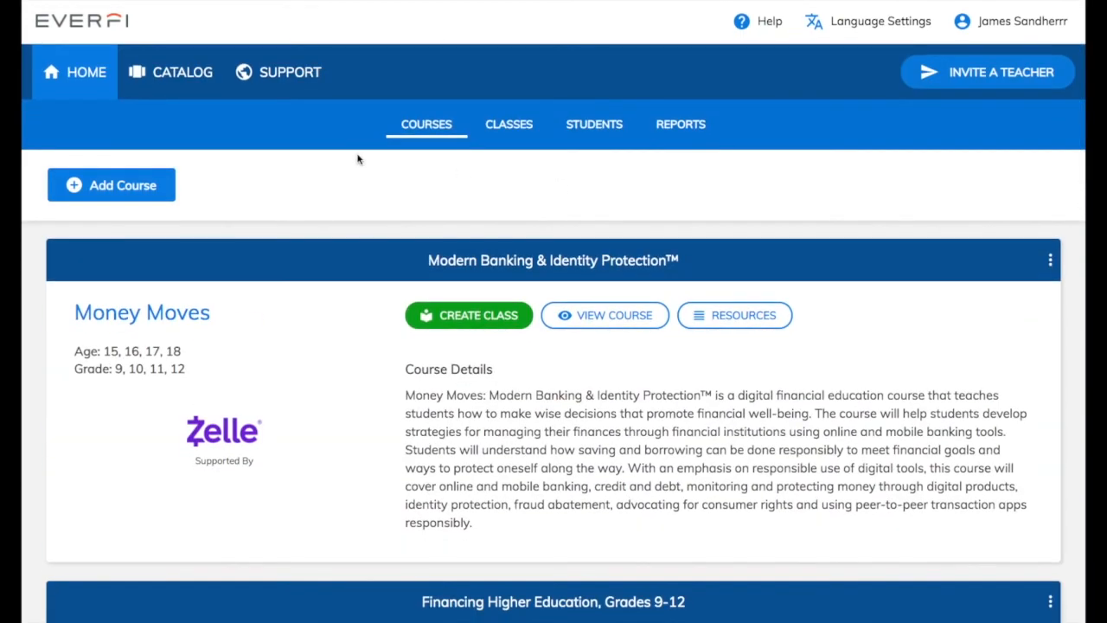
left_click(294, 73)
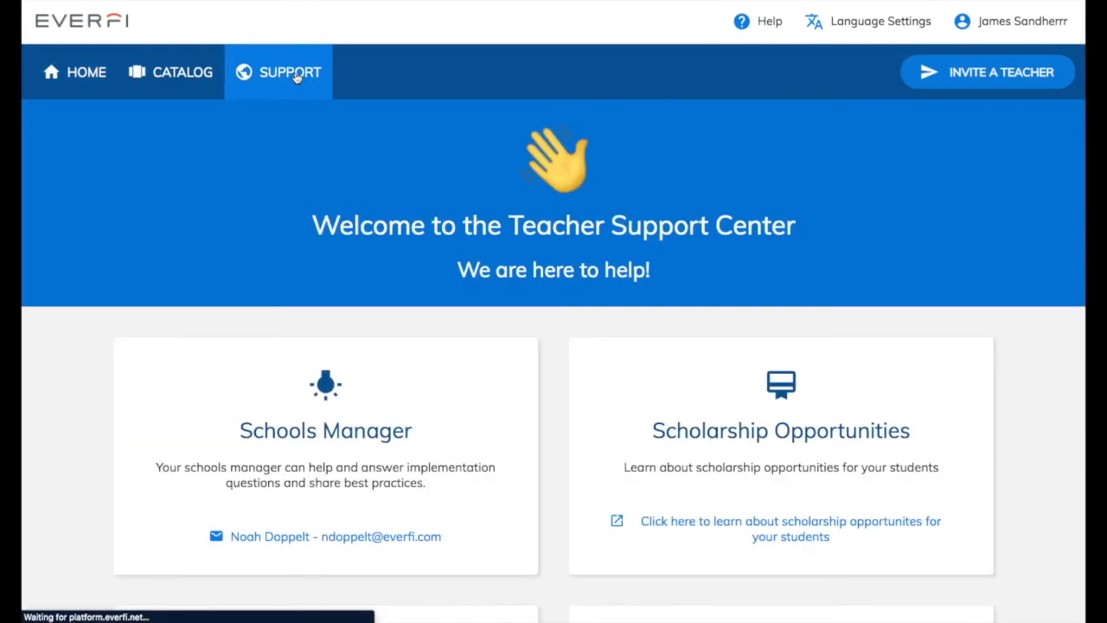
scroll(370, 222, "down", 1)
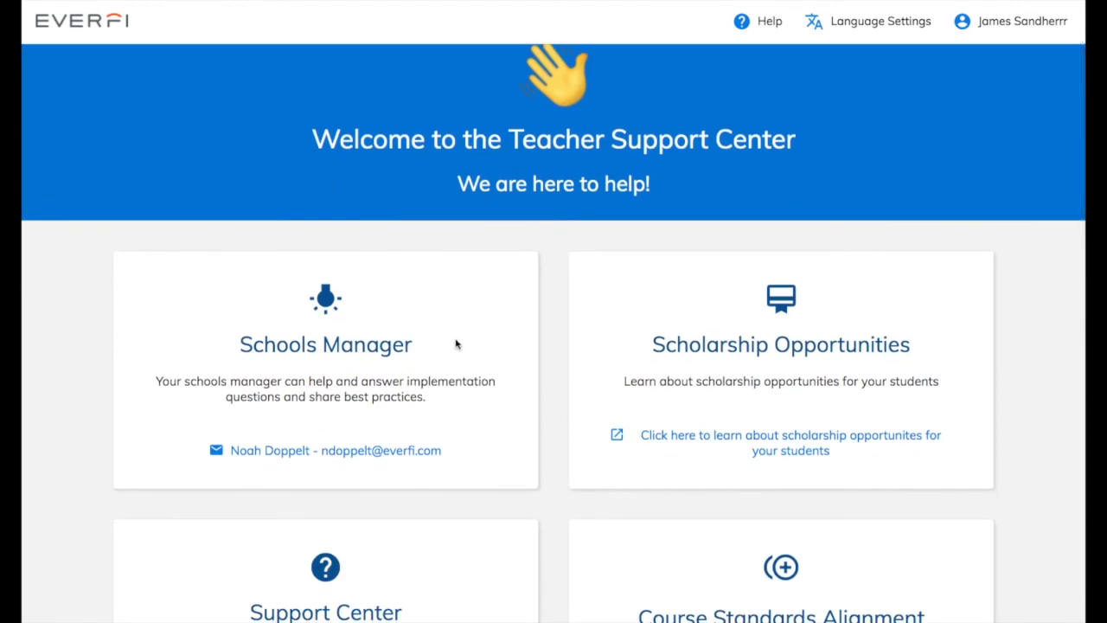
left_click(459, 451)
left_click(557, 358)
scroll(553, 313, "up", 1)
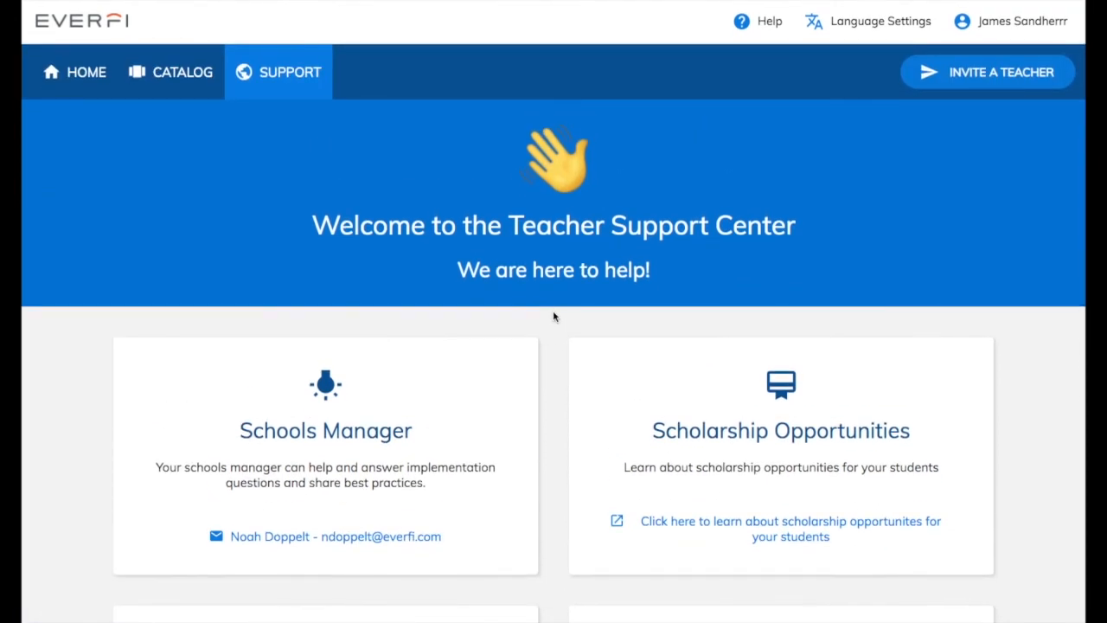
scroll(554, 315, "down", 1)
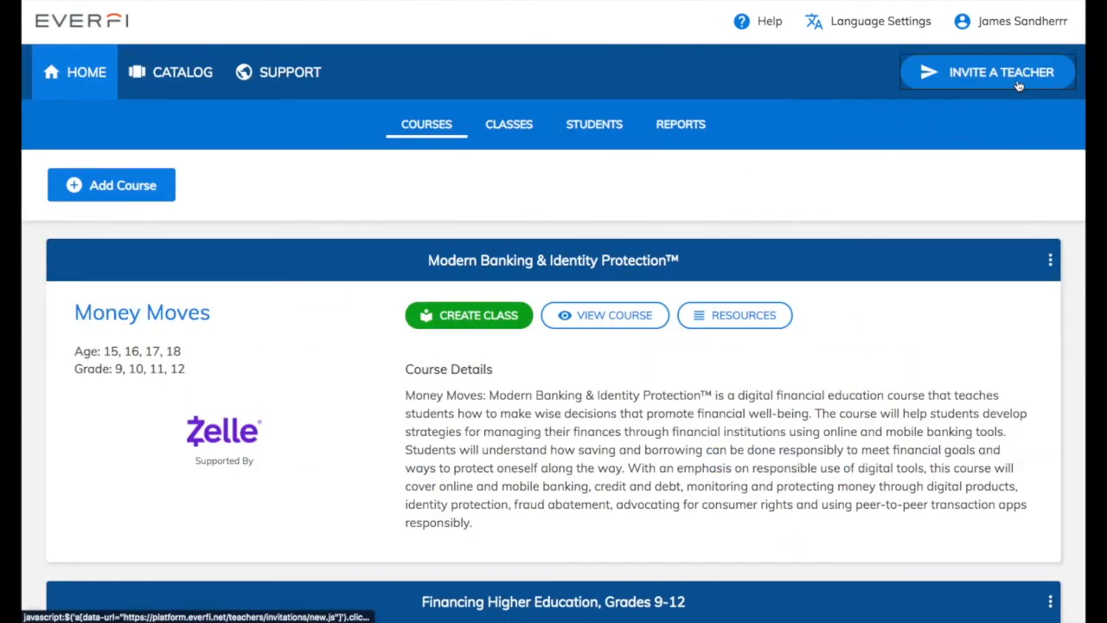
Step: Enter the colleague's name and e-mail, with school Money Moves Academy, in the invite form
left_click(1018, 84)
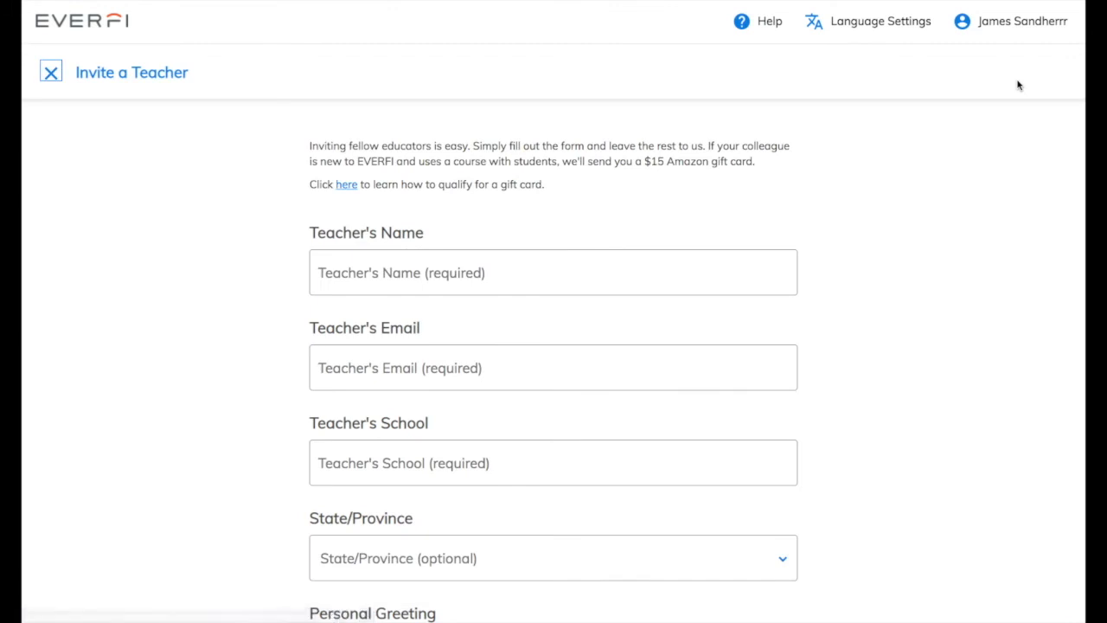
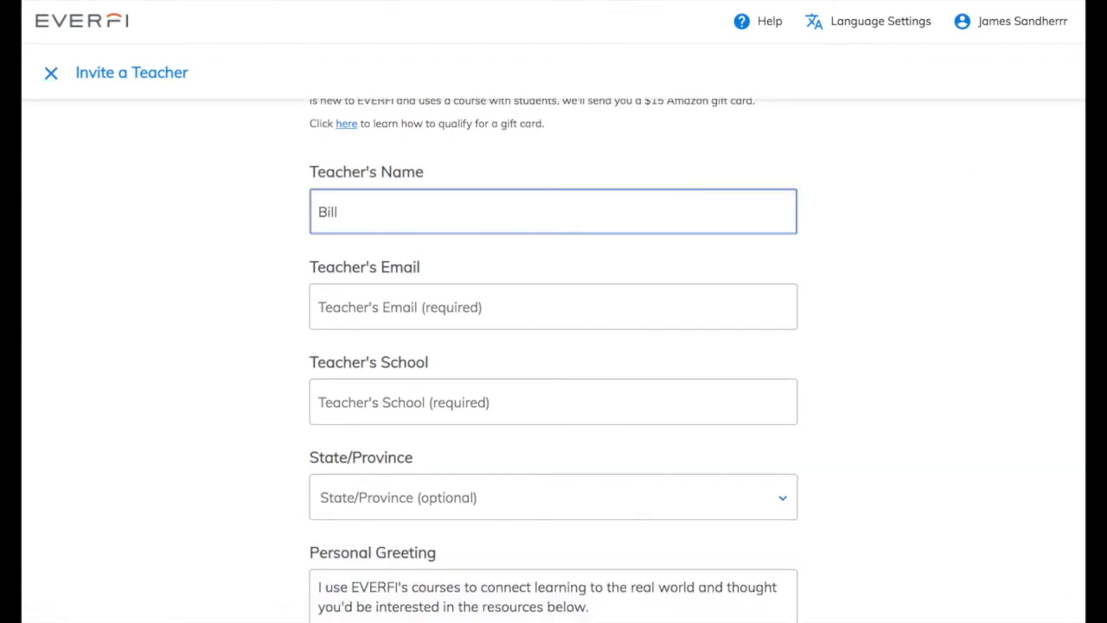
left_click(706, 307)
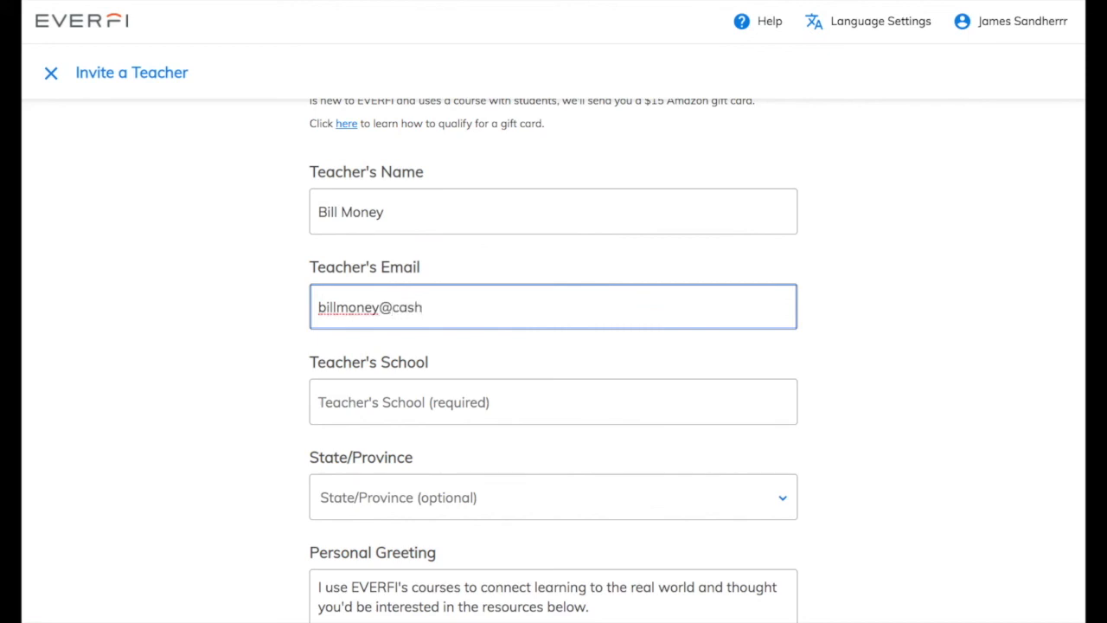
left_click(671, 402)
type("Money Move")
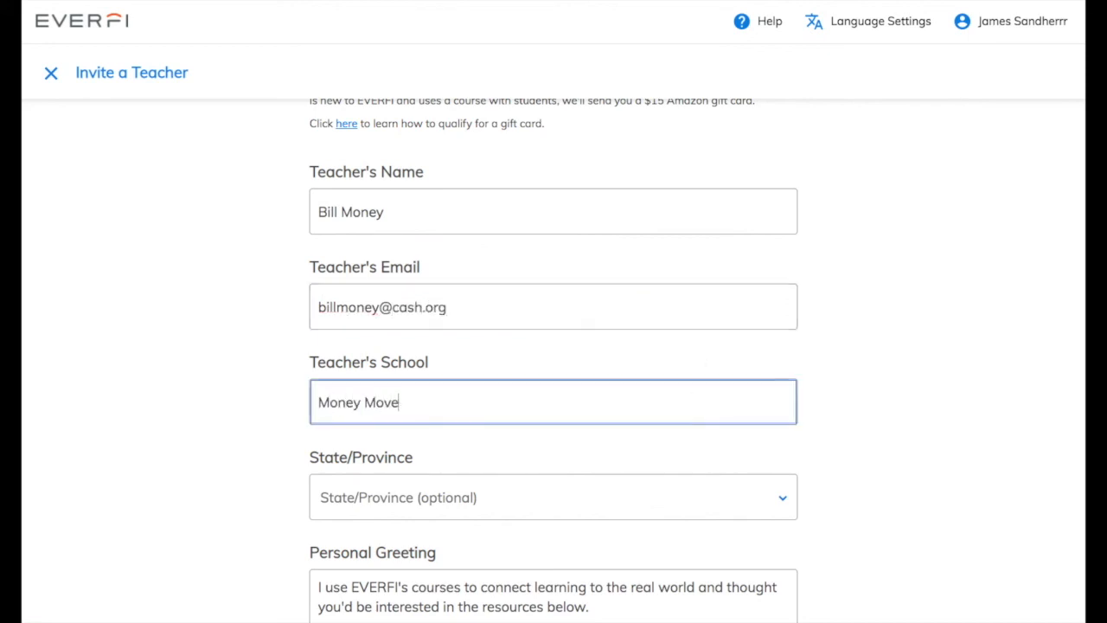
type("s Academy")
Step: Choose Alaska as the state and replace the greeting with a financial wellness playlist invitation
scroll(657, 464, "down", 1)
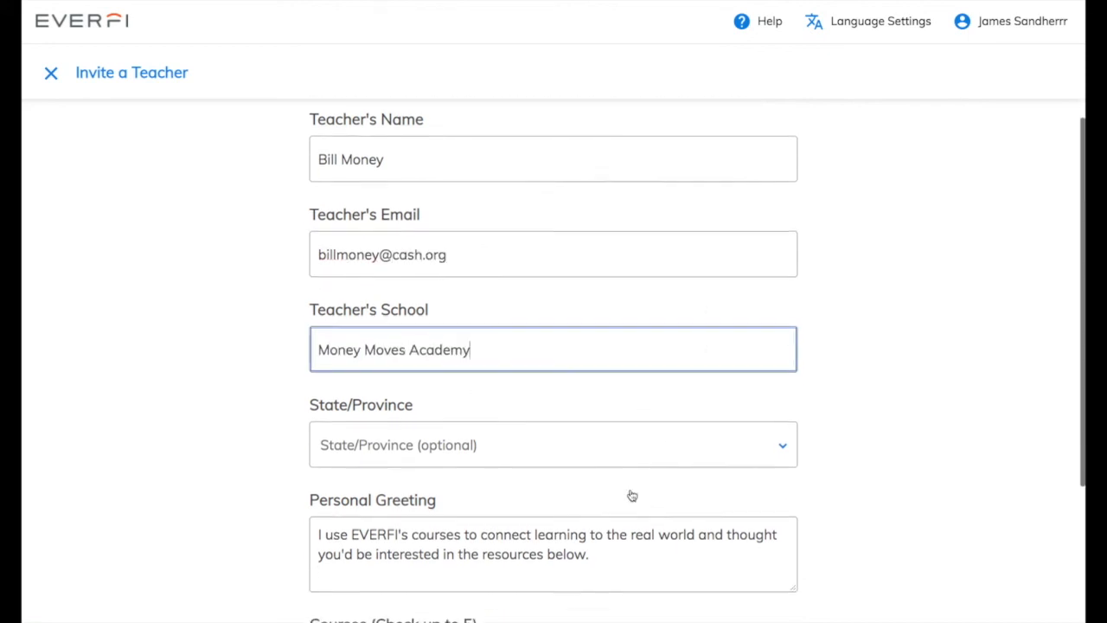
left_click(619, 443)
left_click(605, 350)
left_click_drag(614, 351, 308, 341)
key("BackSpace")
type("Hey Bill! C")
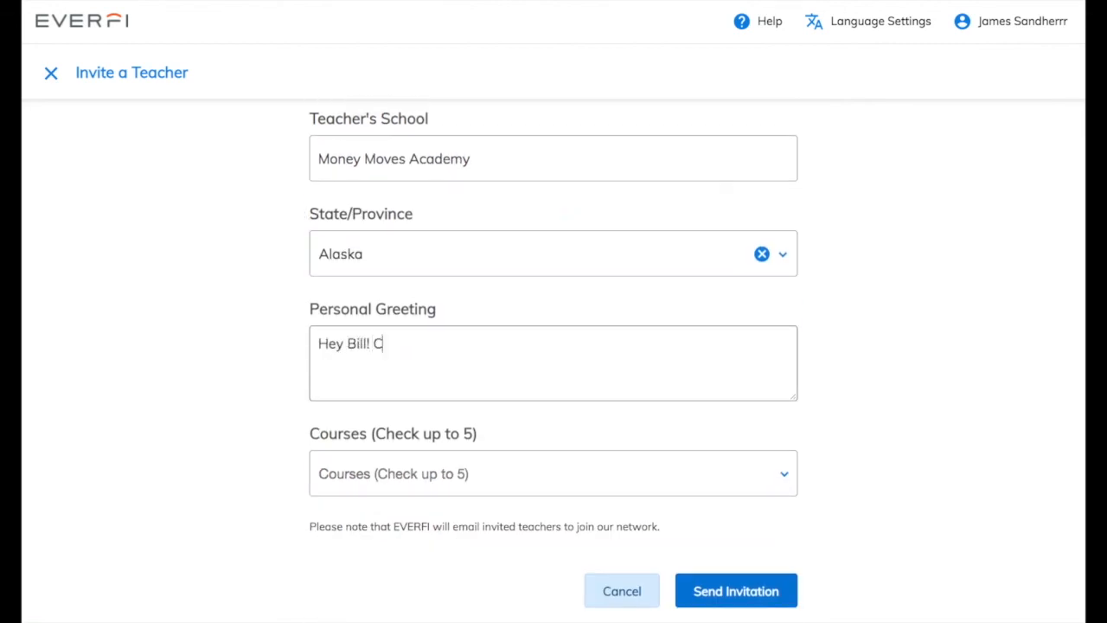
type("heck out this financial wellness playlist")
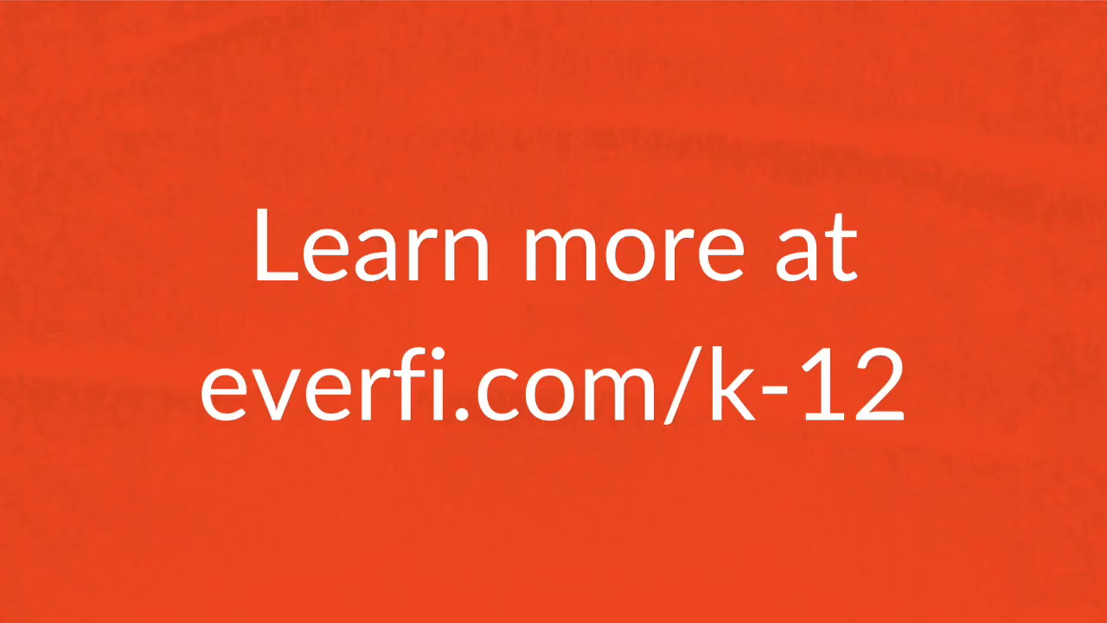